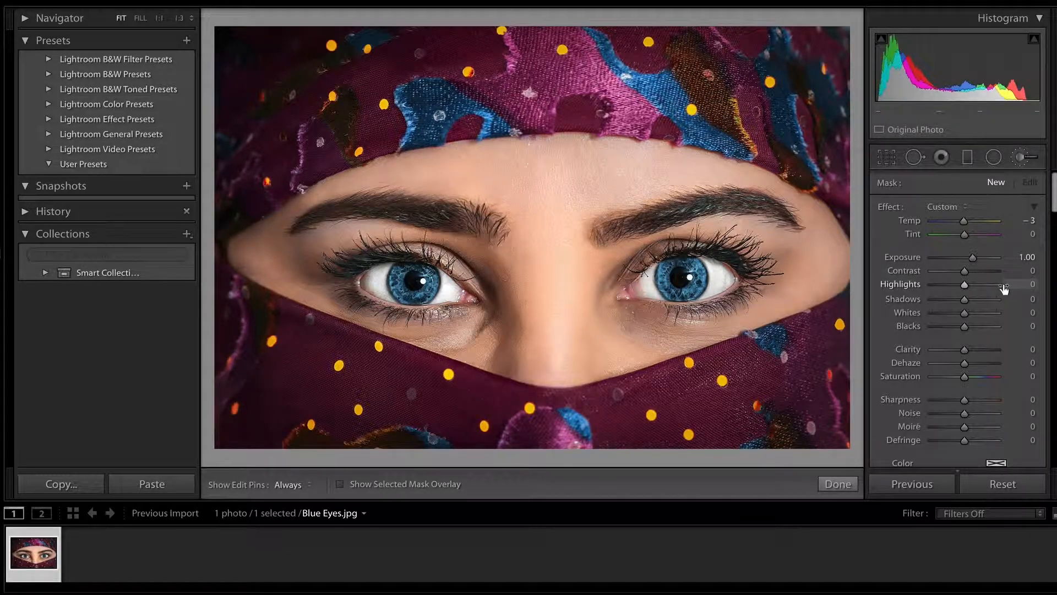
pyautogui.scroll(-1, 1003, 292)
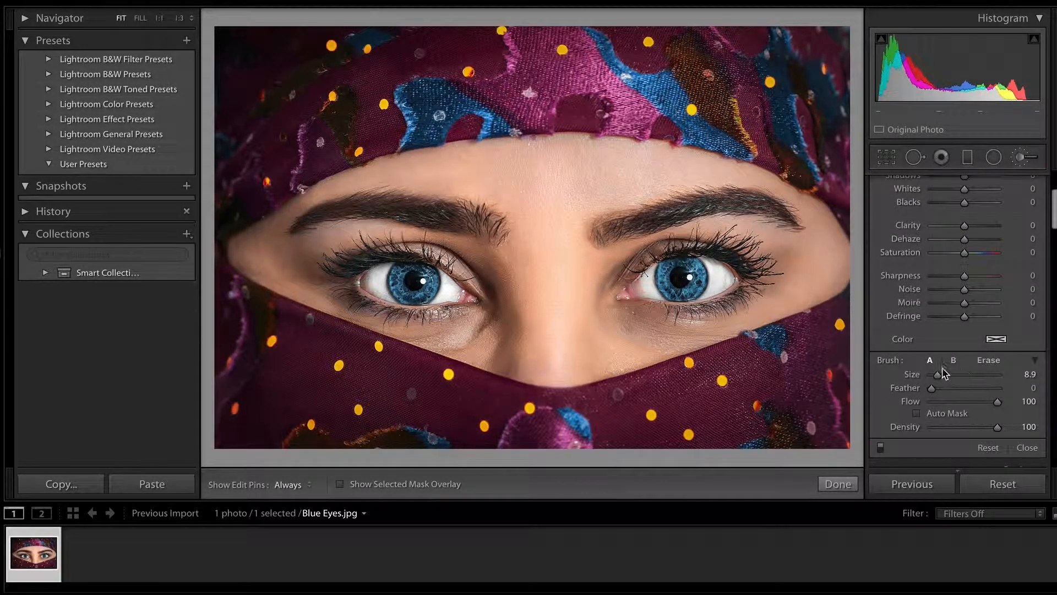
# Set the adjustment brush size to about 9.2 and show the selected mask overlay.
pyautogui.moveTo(936, 374)
pyautogui.mouseDown()
pyautogui.moveTo(954, 379)
pyautogui.moveTo(932, 378)
pyautogui.moveTo(945, 376)
pyautogui.moveTo(934, 389)
pyautogui.moveTo(974, 390)
pyautogui.moveTo(903, 391)
pyautogui.moveTo(933, 392)
pyautogui.mouseUp()
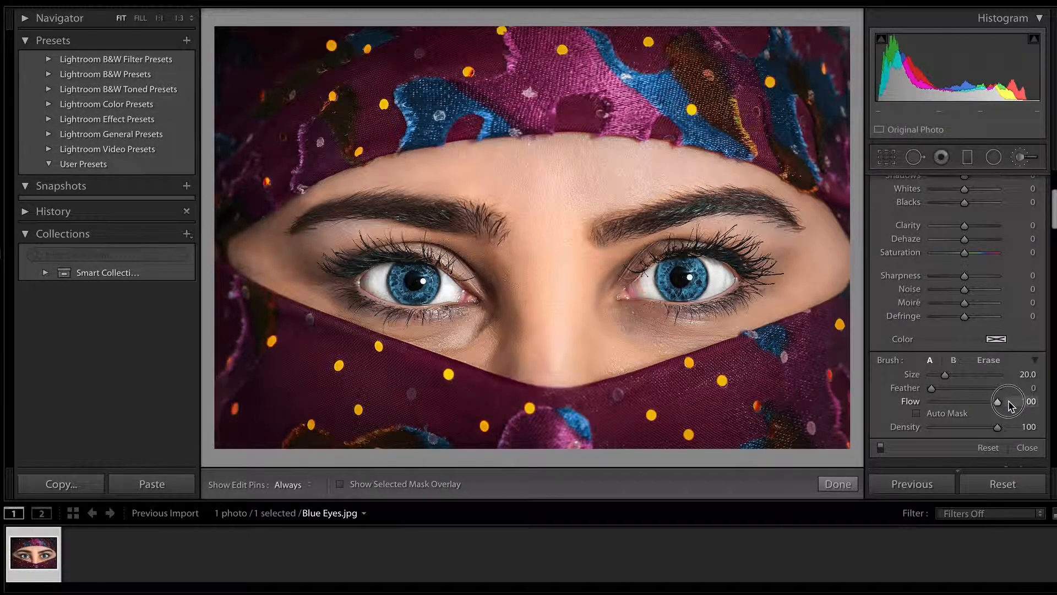
pyautogui.moveTo(944, 376); pyautogui.dragTo(939, 378)
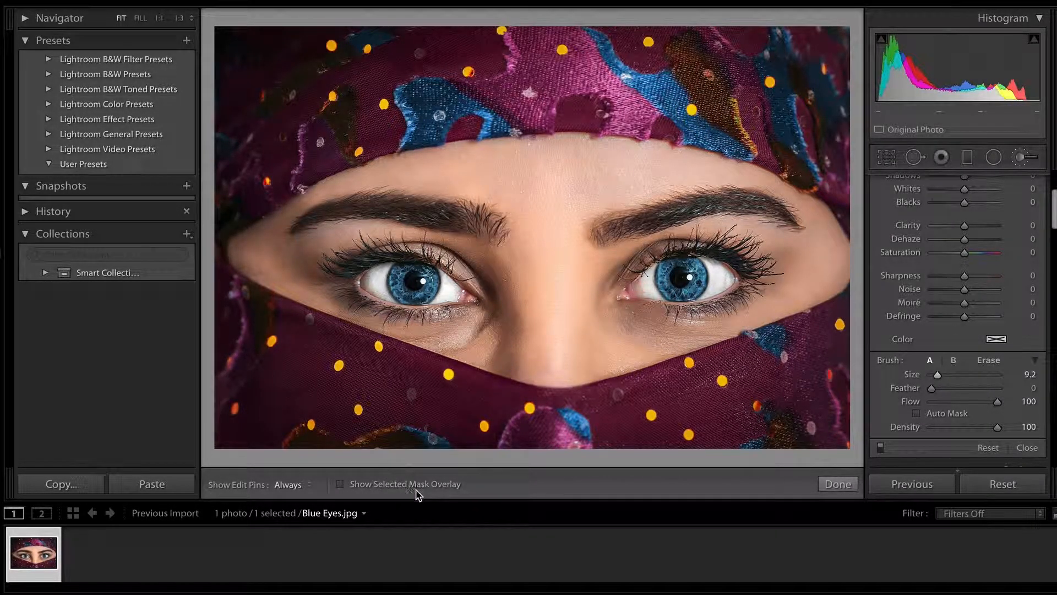
pyautogui.click(340, 484)
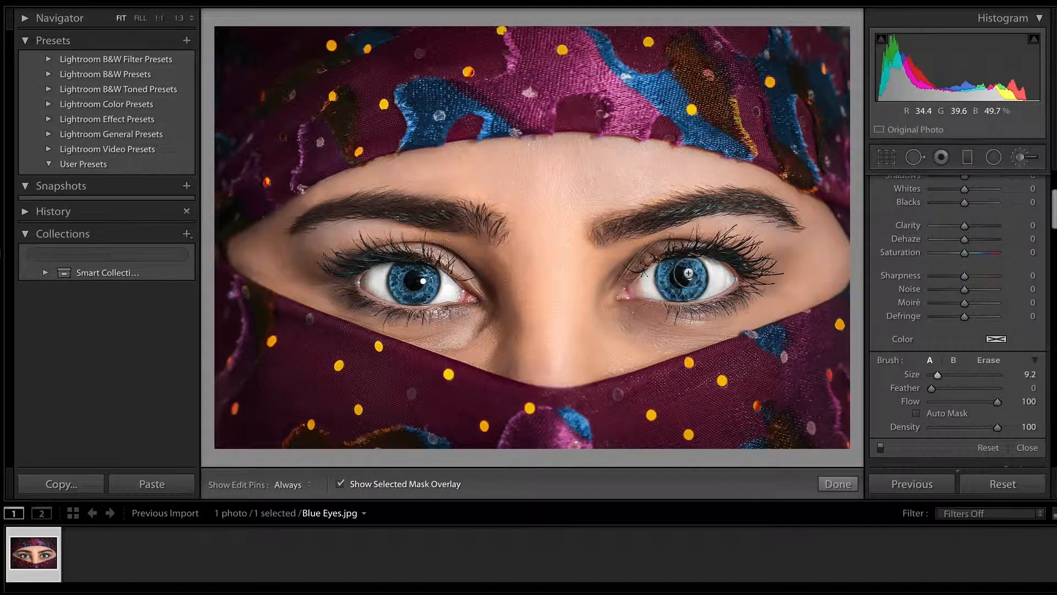
pyautogui.click(662, 291)
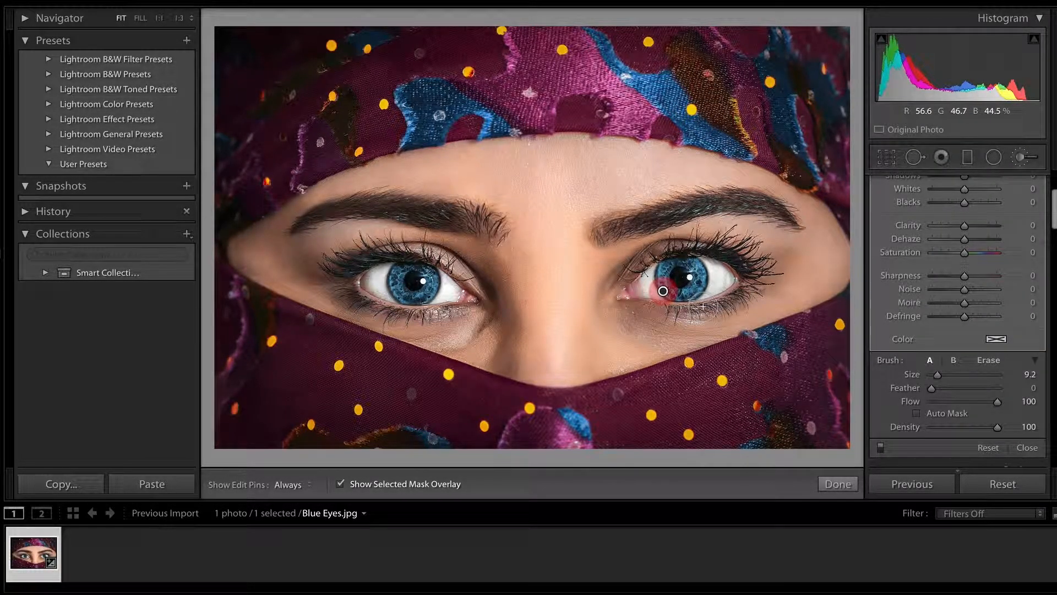
pyautogui.scroll(3, 967, 242)
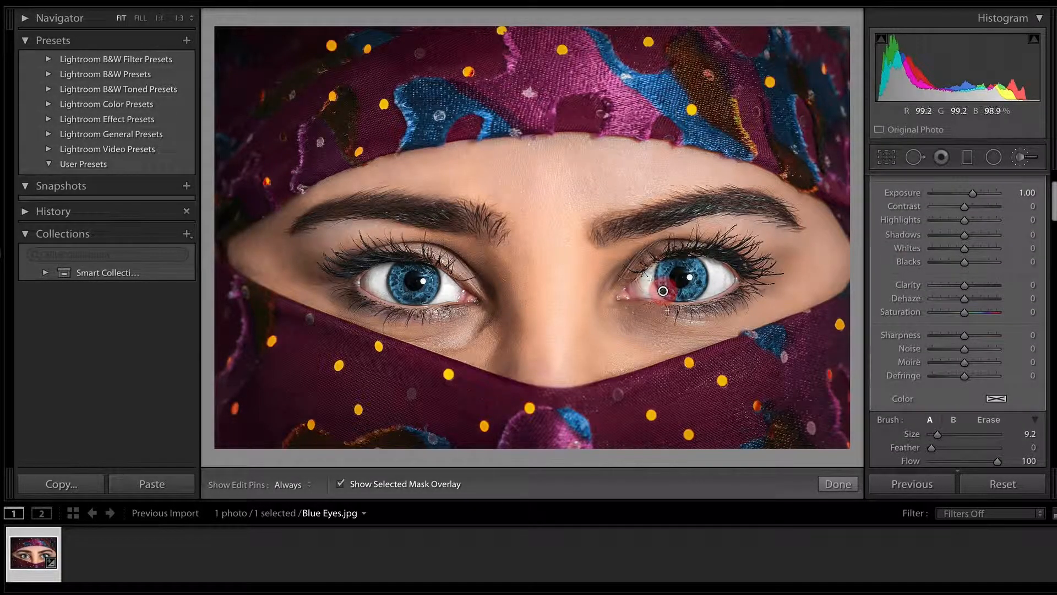
pyautogui.hotkey('ctrl', 'z')
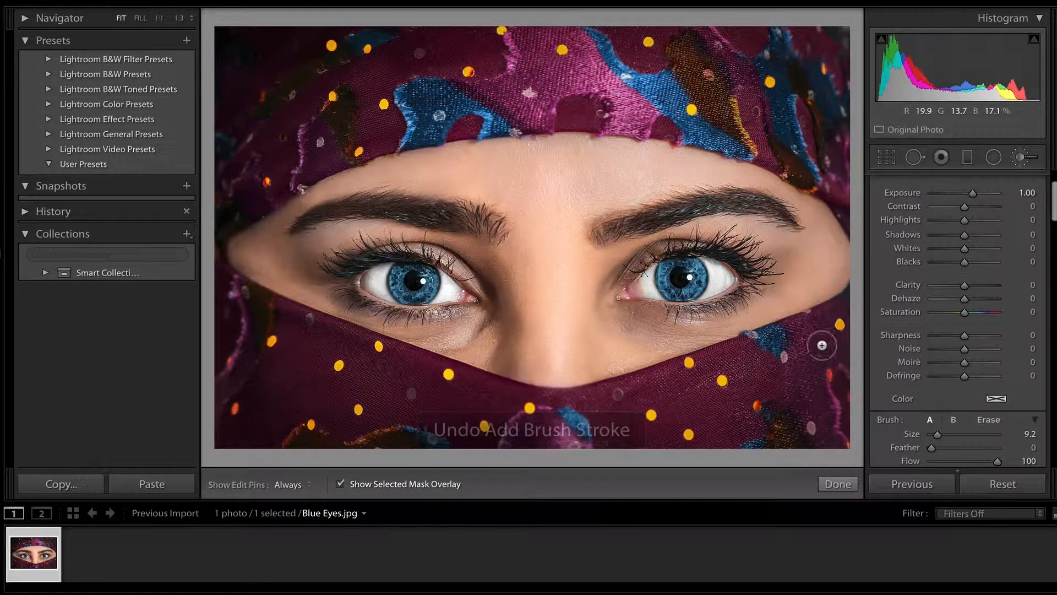
pyautogui.click(661, 285)
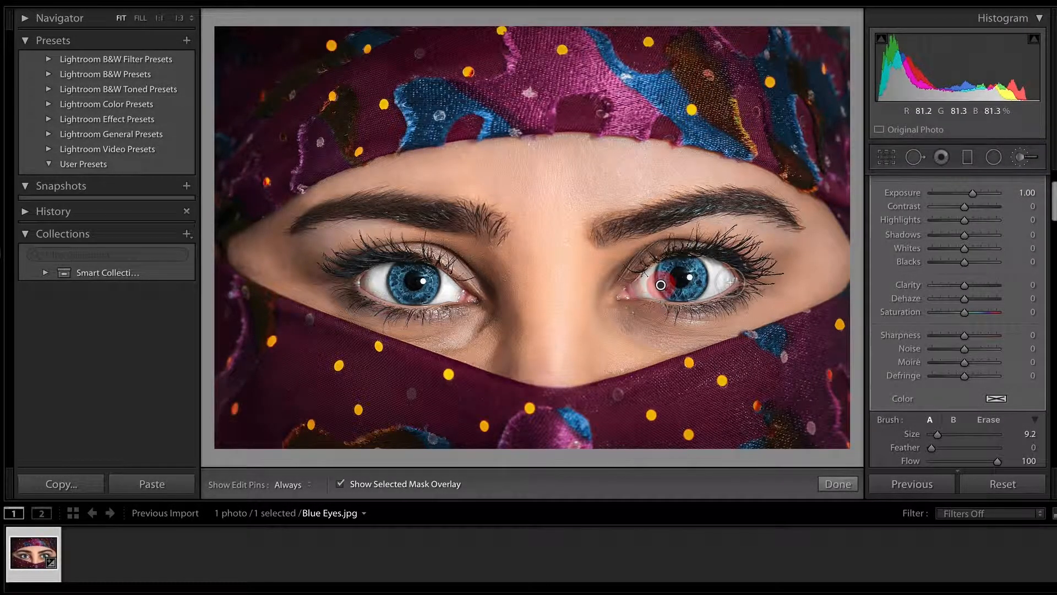
pyautogui.hotkey('ctrl', 'z')
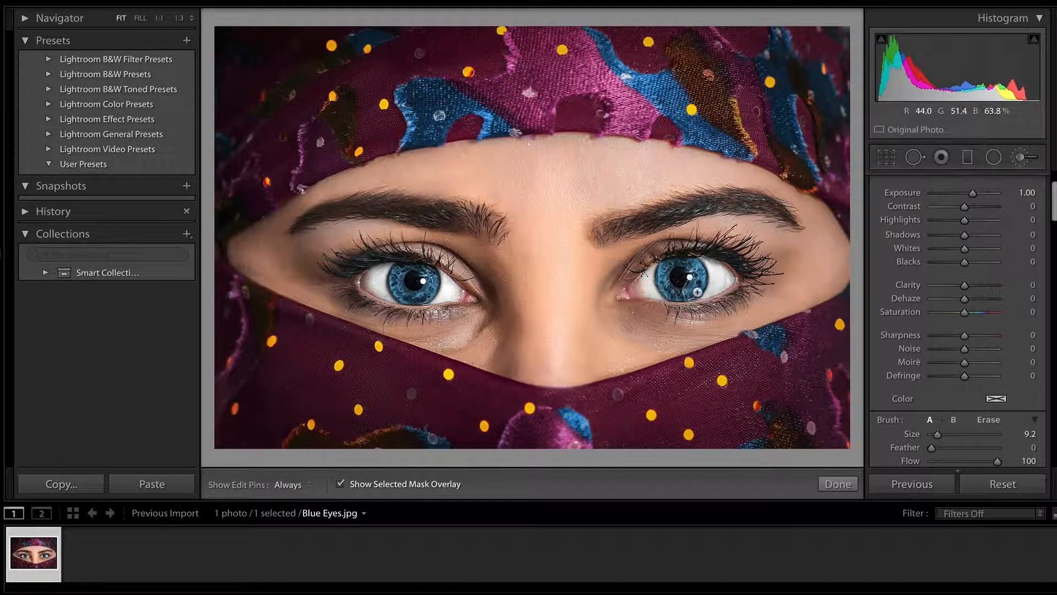
# Paint the adjustment mask over the iris of the right-hand eye, undoing strokes that spill onto the pupil and eyelid.
pyautogui.click(666, 288)
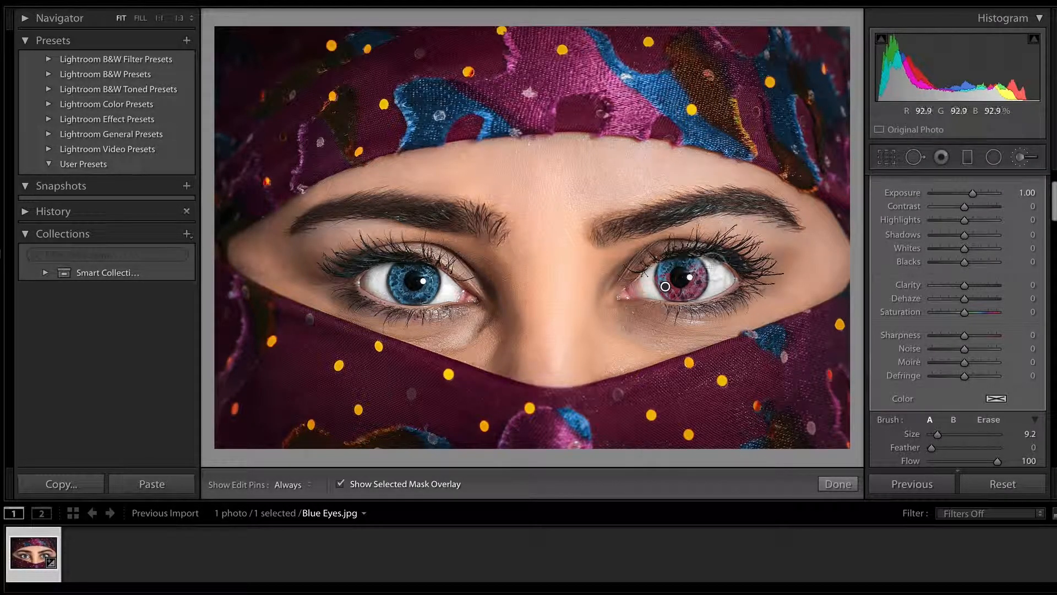
pyautogui.hotkey('ctrl', 'z')
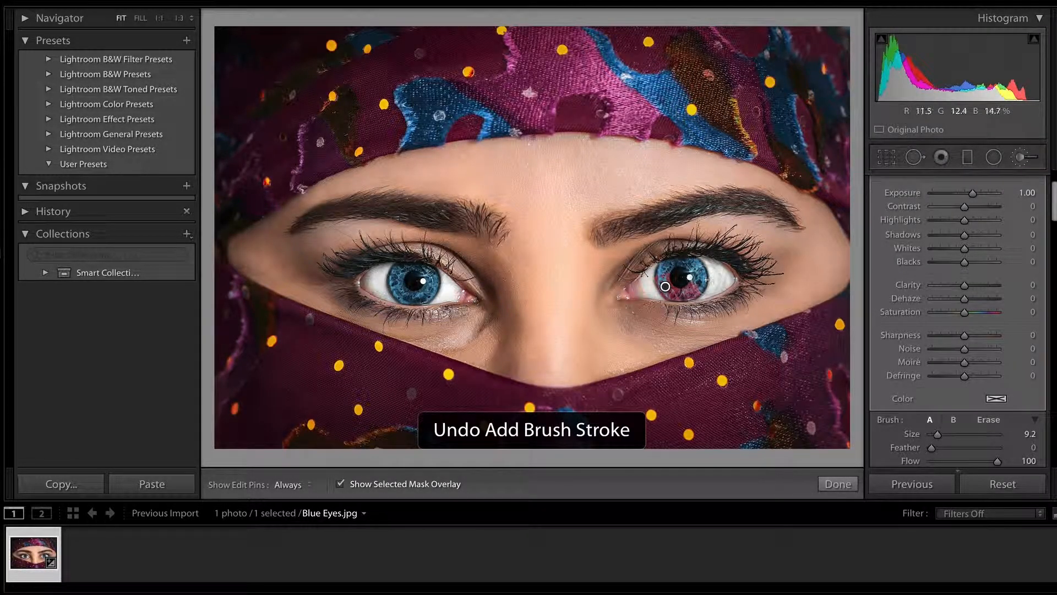
pyautogui.hotkey('ctrl', 'z')
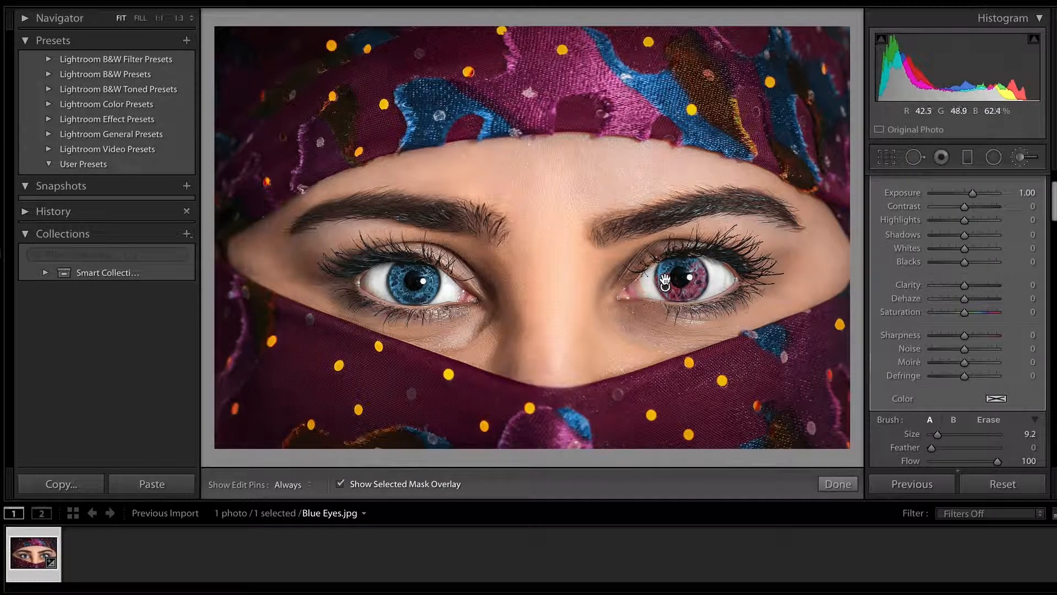
pyautogui.moveTo(665, 268)
pyautogui.mouseDown()
pyautogui.moveTo(676, 312)
pyautogui.moveTo(683, 254)
pyautogui.mouseUp()
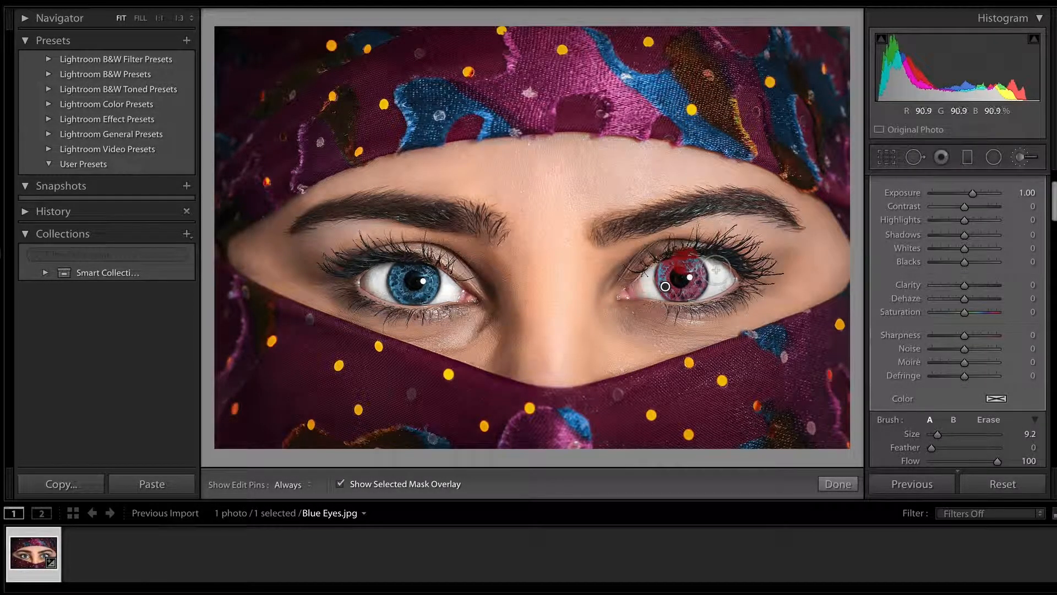
pyautogui.hotkey('ctrl', 'z')
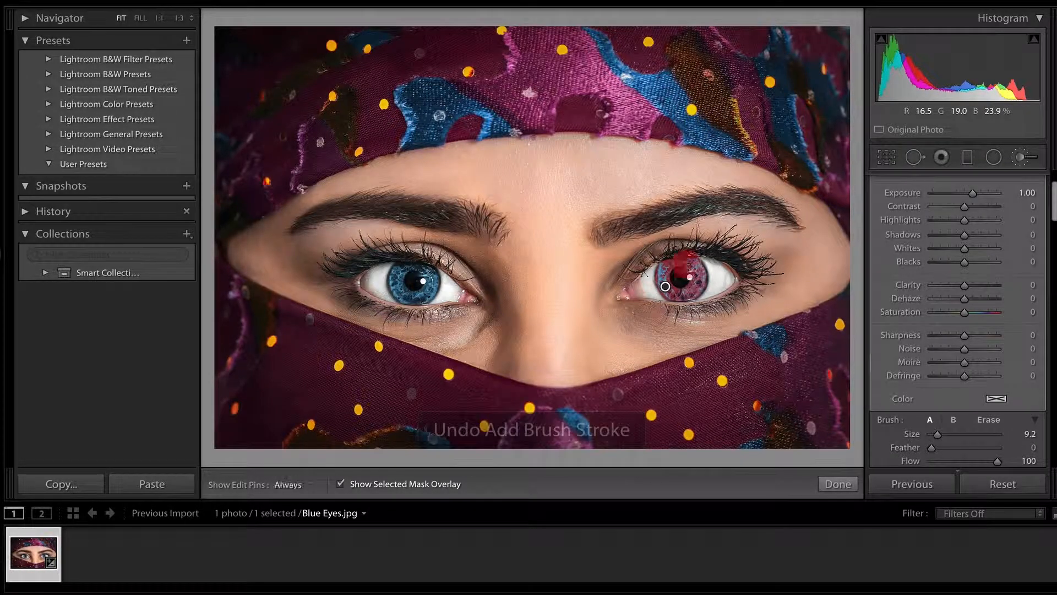
pyautogui.hotkey('ctrl', 'z')
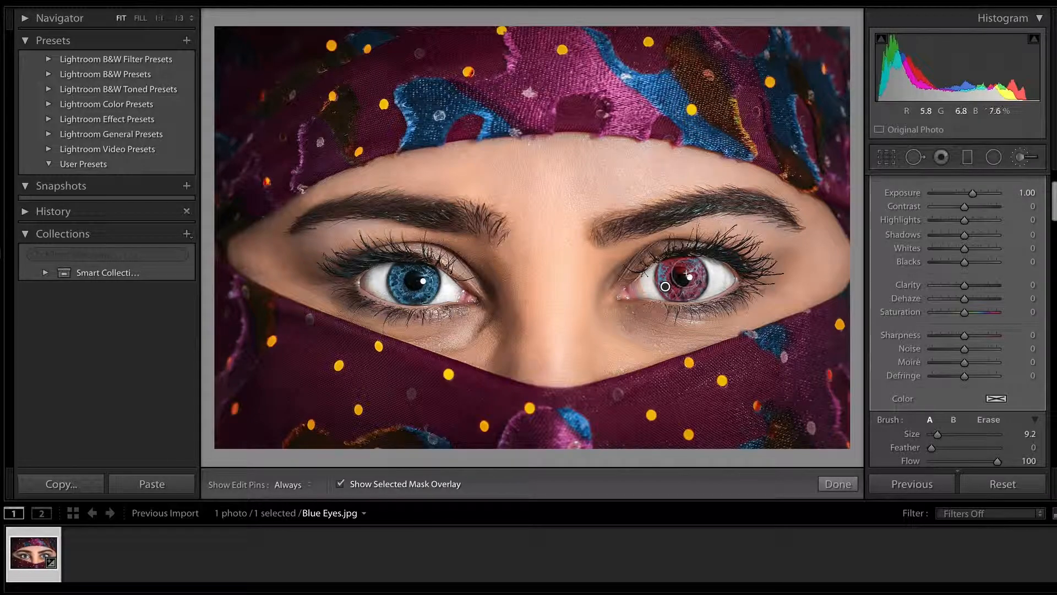
pyautogui.hotkey('ctrl', 'z')
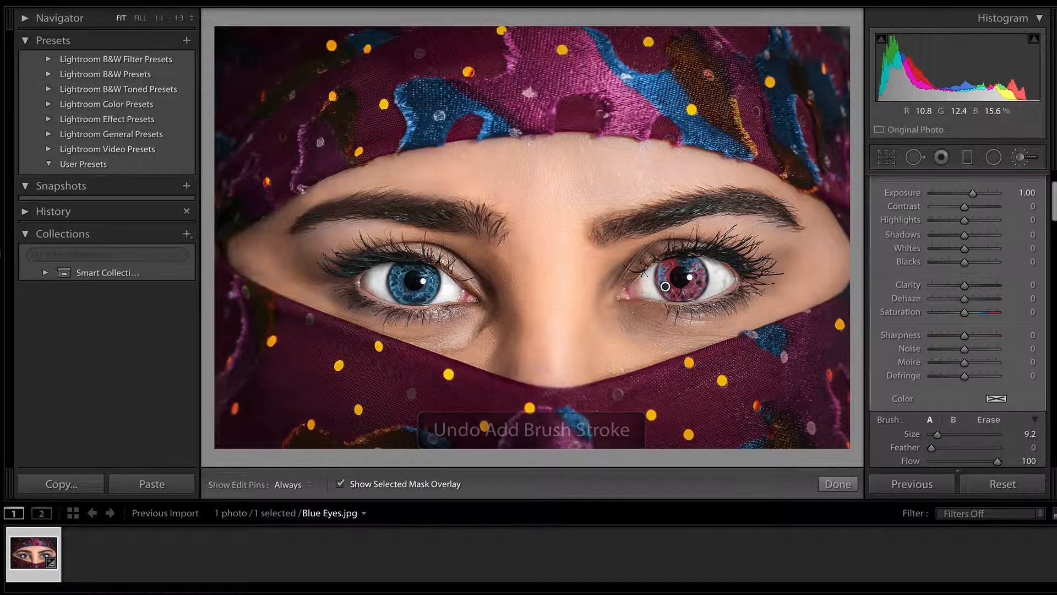
# Reduce the brush size to 2.5 and fill the remaining unpainted gaps in the right-hand iris.
pyautogui.moveTo(938, 435); pyautogui.dragTo(932, 435)
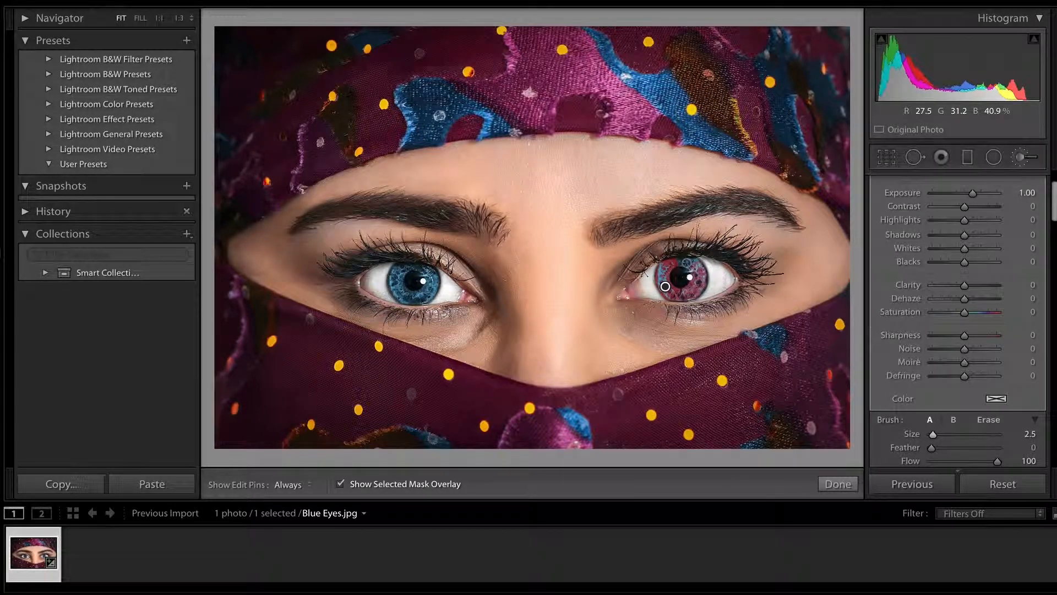
pyautogui.click(665, 286)
pyautogui.moveTo(695, 263)
pyautogui.mouseDown()
pyautogui.moveTo(681, 257)
pyautogui.moveTo(686, 268)
pyautogui.mouseUp()
pyautogui.click(665, 286)
pyautogui.moveTo(700, 285)
pyautogui.mouseDown()
pyautogui.moveTo(700, 274)
pyautogui.moveTo(696, 290)
pyautogui.mouseUp()
# Undo the stray change to the iris mask and hide the selected mask overlay.
pyautogui.press('h')
pyautogui.click(341, 483)
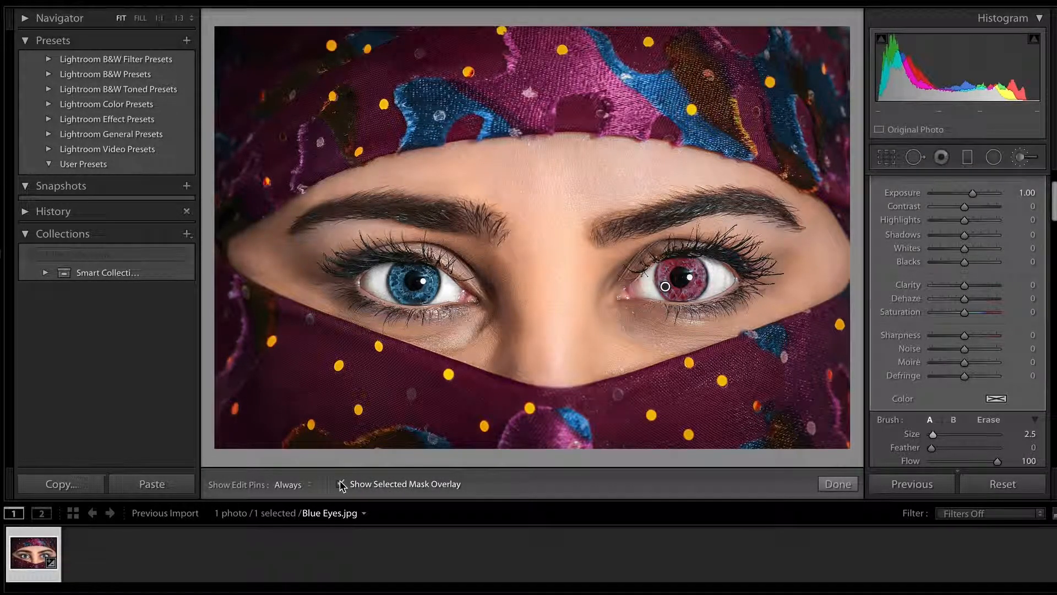
pyautogui.click(341, 483)
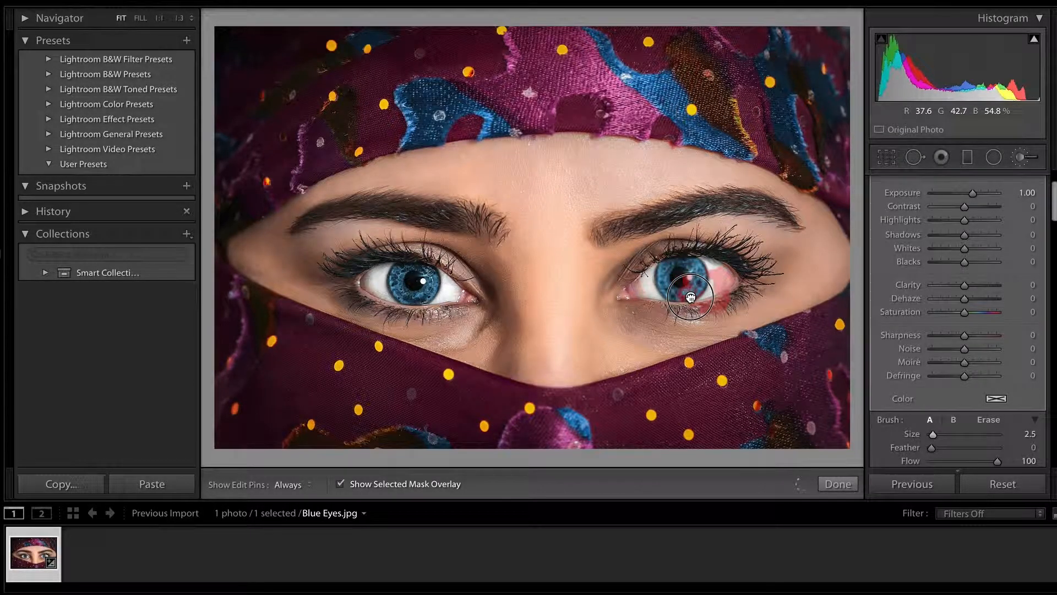
pyautogui.hotkey('ctrl', 'z')
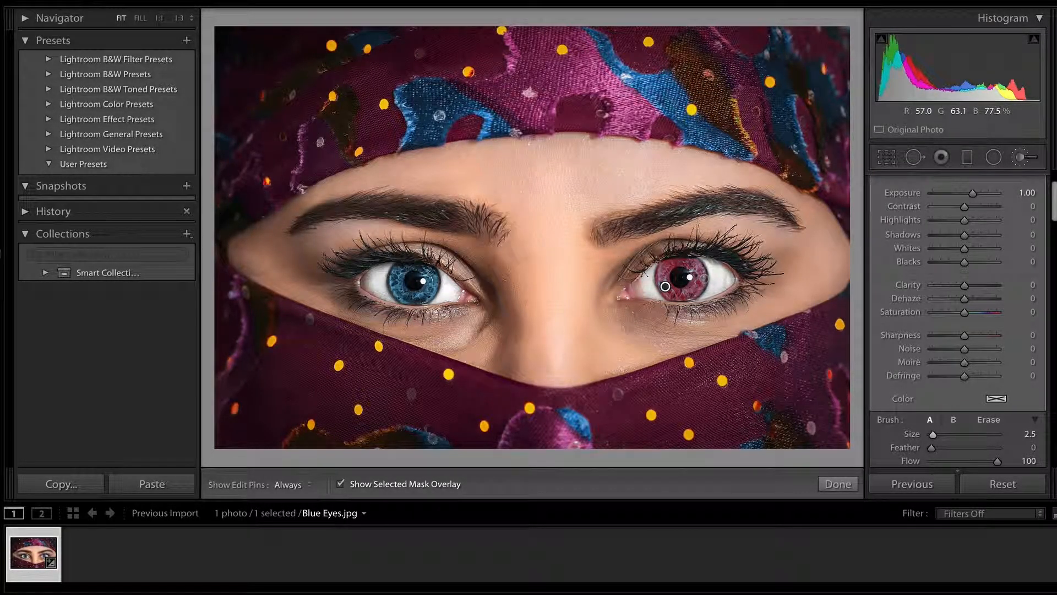
pyautogui.press('h')
pyautogui.click(339, 484)
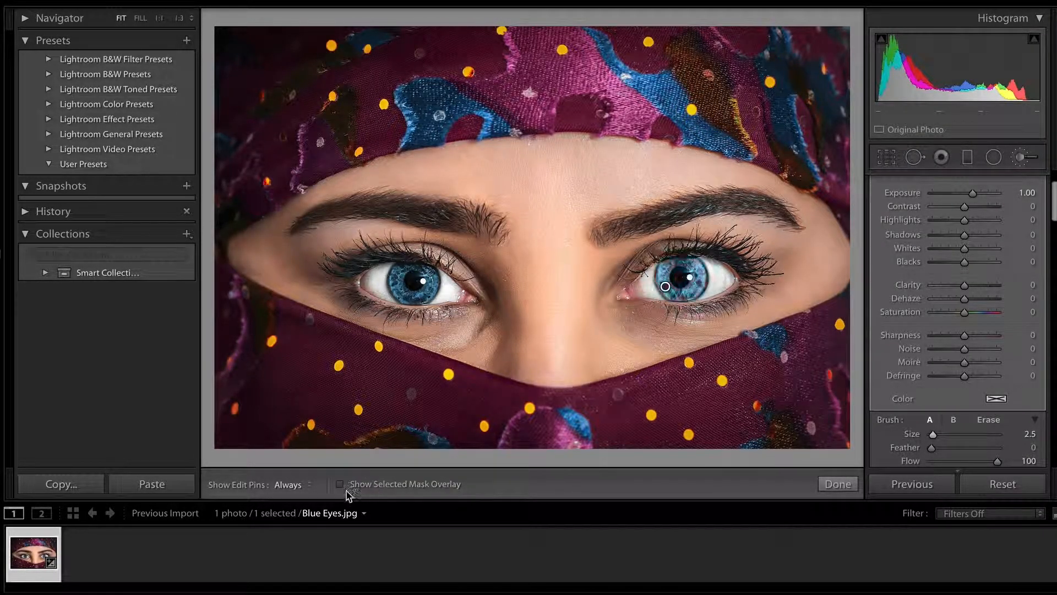
# Recolour the masked iris green with Temp 79, Tint -74 and Exposure -0.45.
pyautogui.scroll(3, 975, 270)
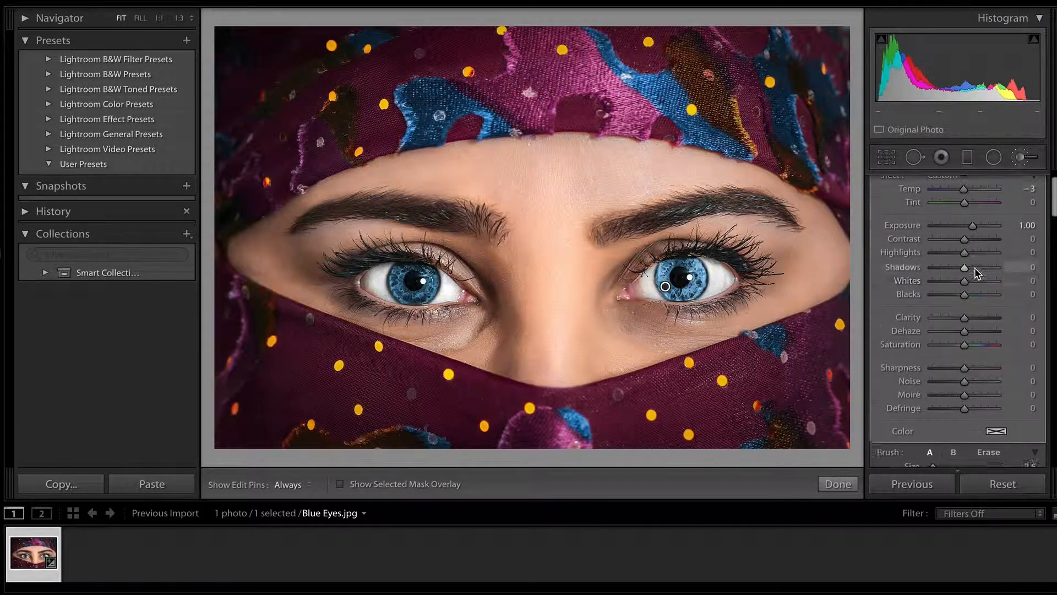
pyautogui.moveTo(963, 222); pyautogui.dragTo(913, 225)
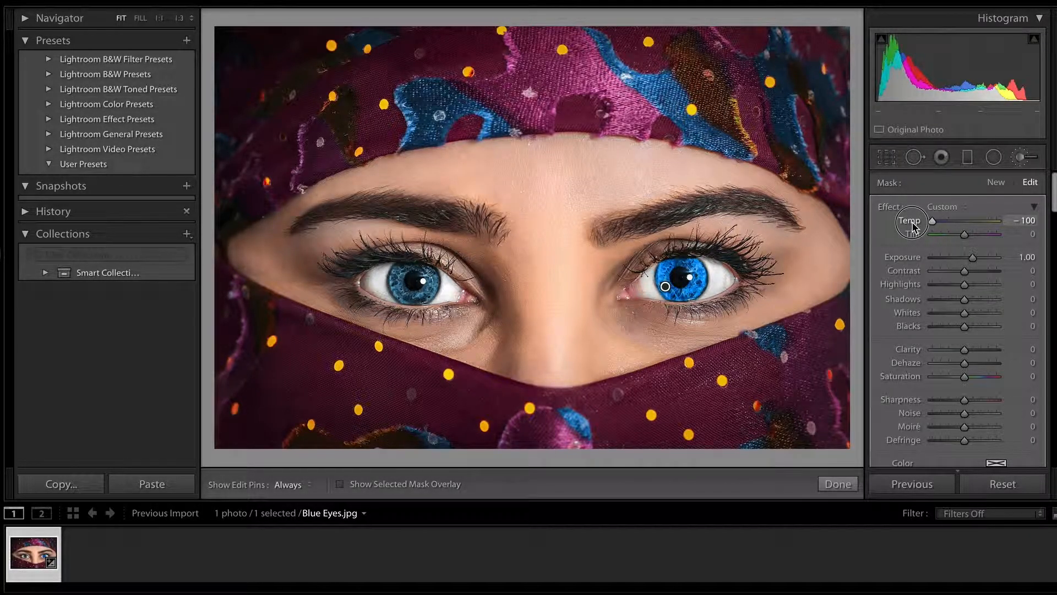
pyautogui.moveTo(913, 226); pyautogui.dragTo(965, 262)
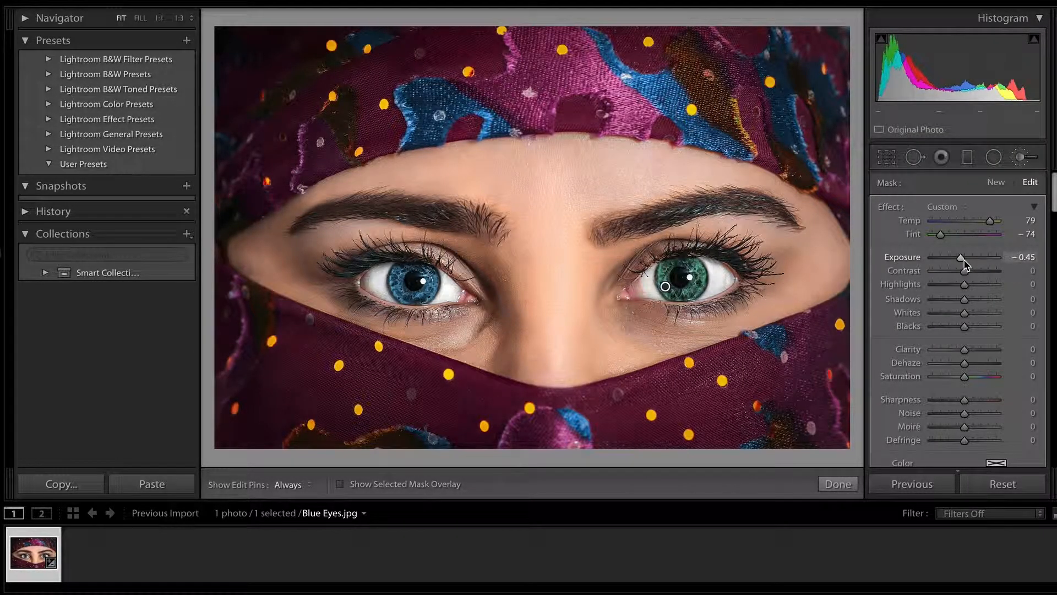
# Set the iris mask's Shadows to -35 and Saturation to 50, and finish the brush adjustment.
pyautogui.moveTo(965, 300)
pyautogui.mouseDown()
pyautogui.moveTo(939, 302)
pyautogui.moveTo(955, 304)
pyautogui.mouseUp()
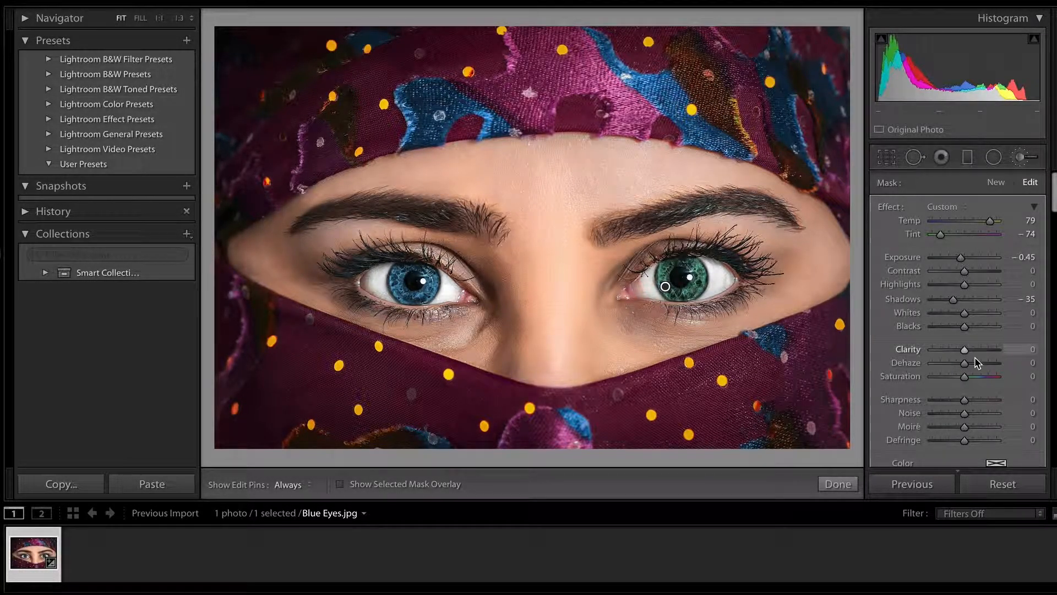
pyautogui.moveTo(966, 379)
pyautogui.mouseDown()
pyautogui.moveTo(937, 379)
pyautogui.moveTo(991, 380)
pyautogui.moveTo(982, 379)
pyautogui.mouseUp()
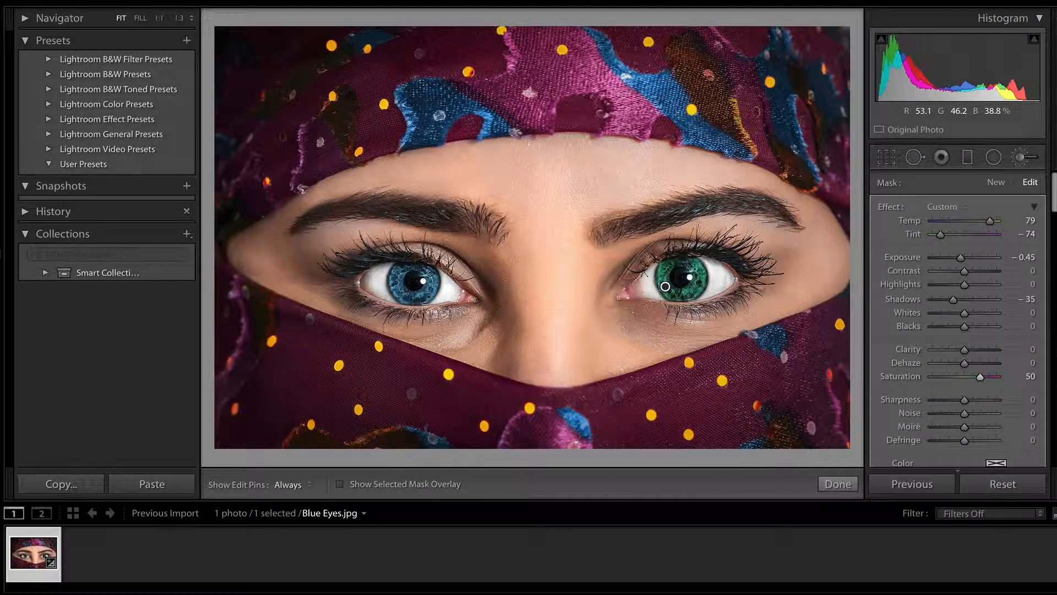
pyautogui.scroll(-3, 974, 381)
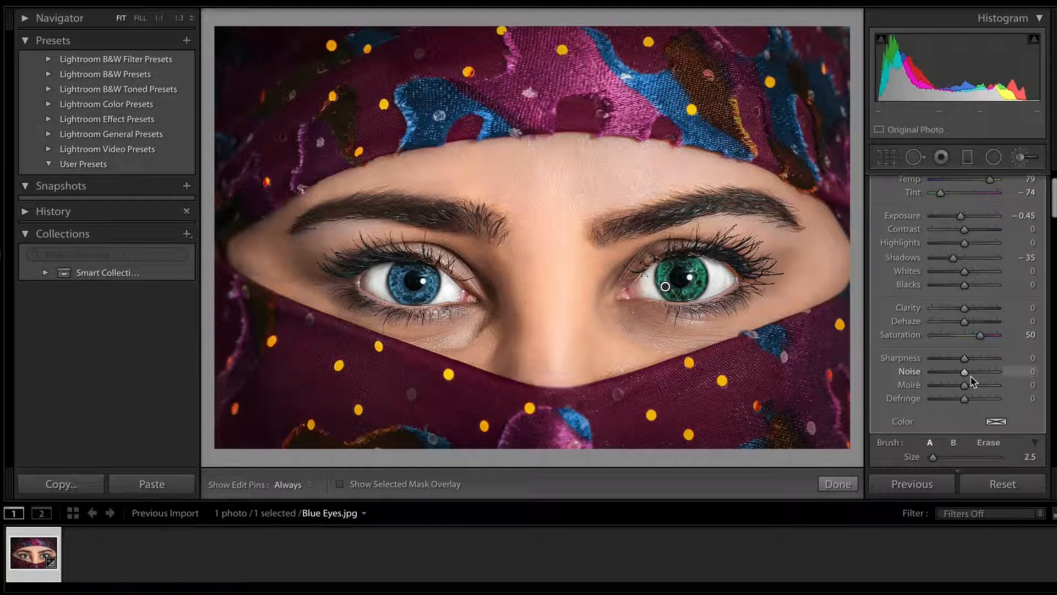
pyautogui.scroll(3, 973, 381)
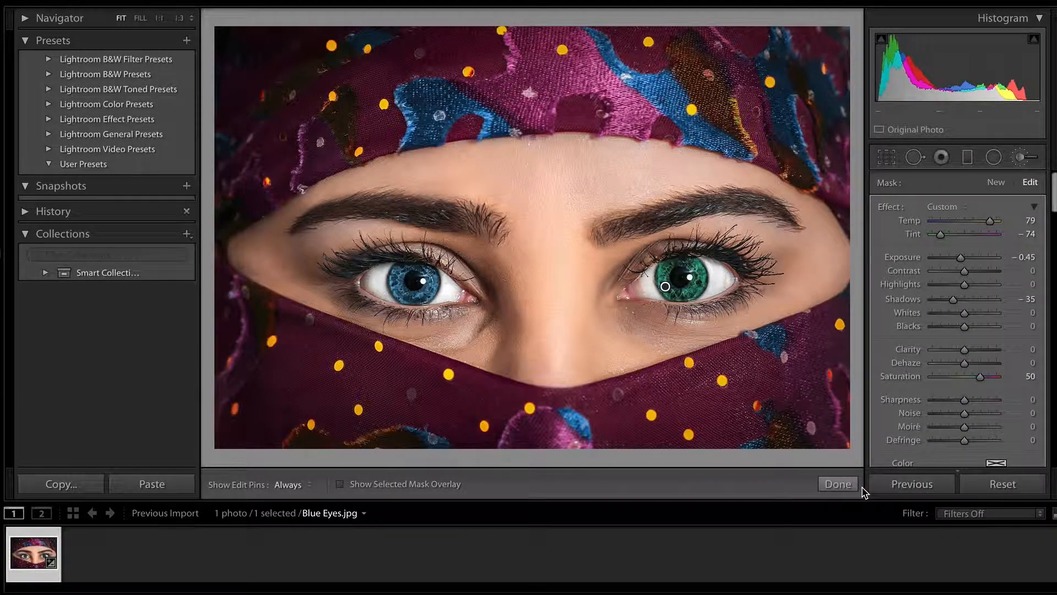
pyautogui.click(838, 484)
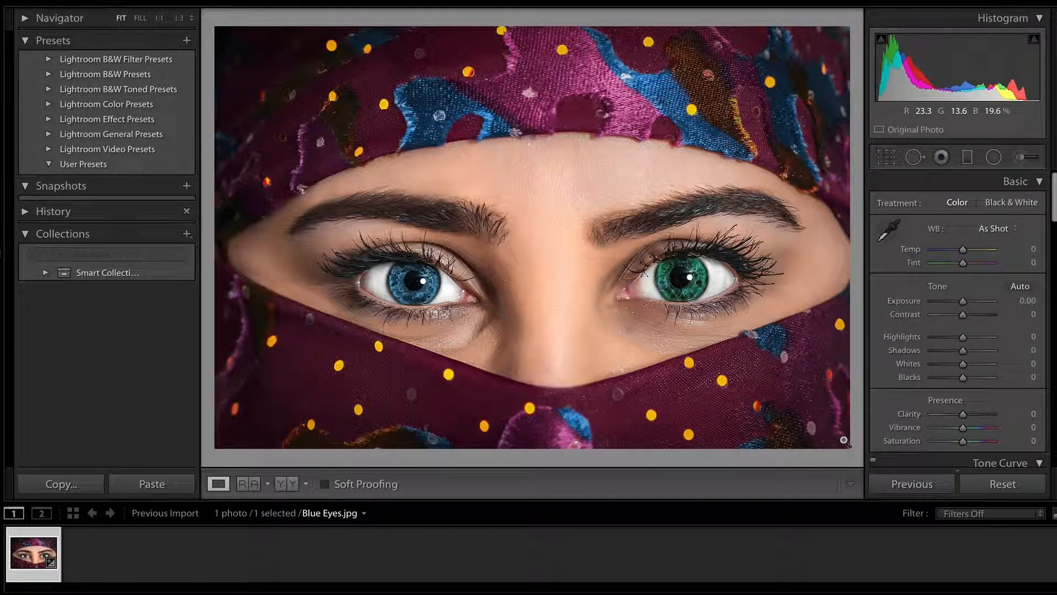
# Compare the eye edit with the original photo in a side-by-side before and after view, and return to the single-image view.
pyautogui.press('\\')
pyautogui.press('\\')
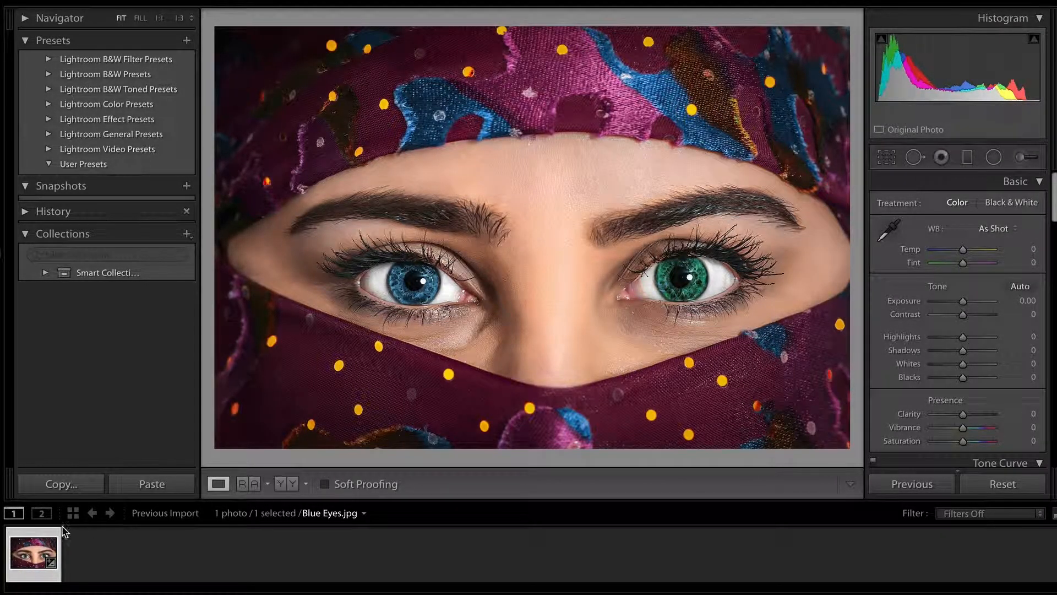
pyautogui.click(291, 487)
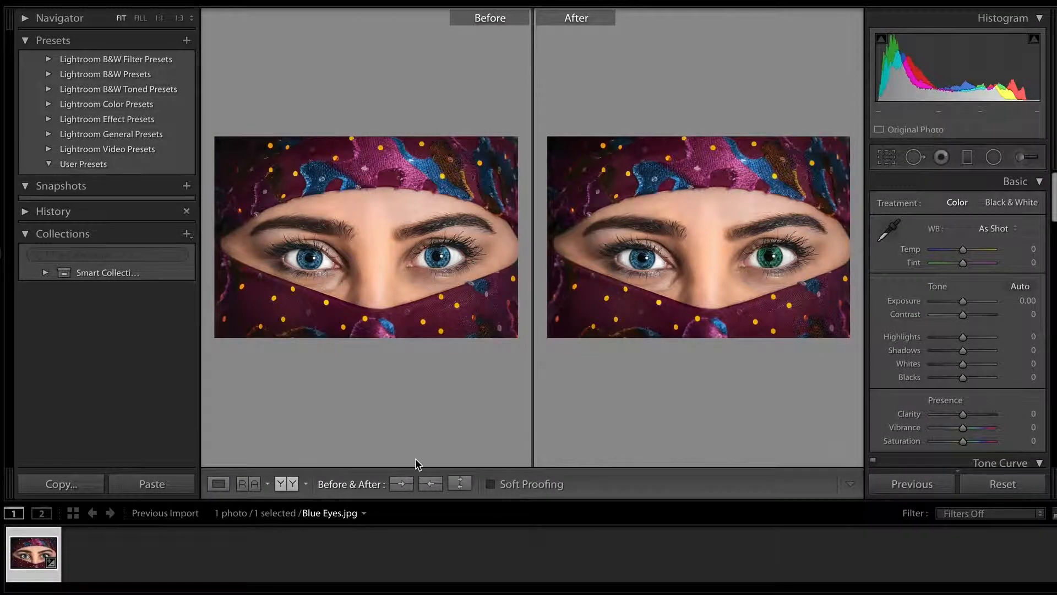
pyautogui.click(219, 484)
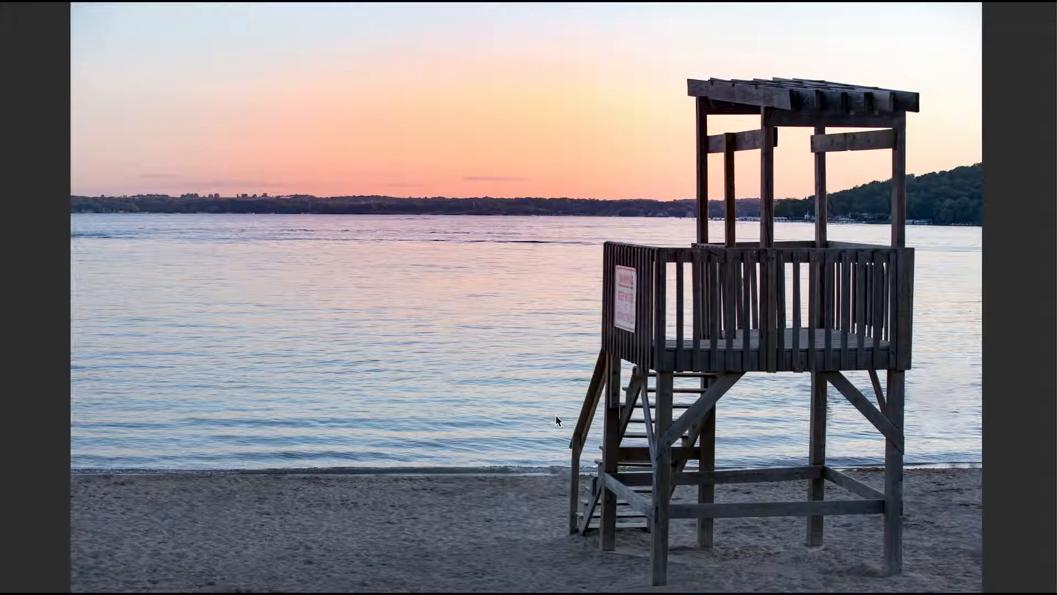
# Draw a wide Radial Filter ellipse over the sky of the lifeguard tower photo, extending just below the horizon onto the water.
pyautogui.moveTo(1022, 583)
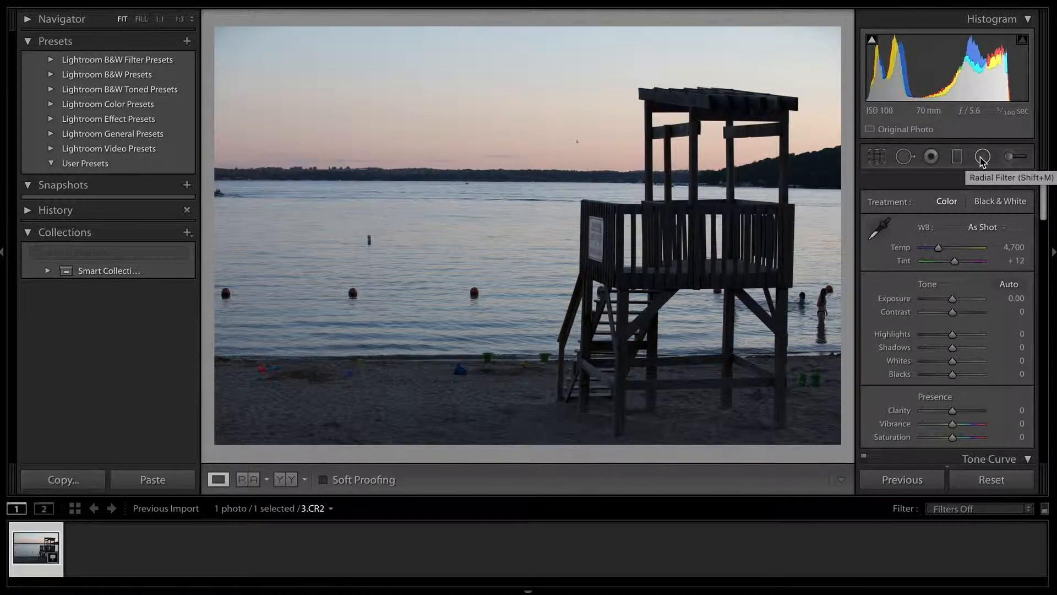
pyautogui.click(982, 158)
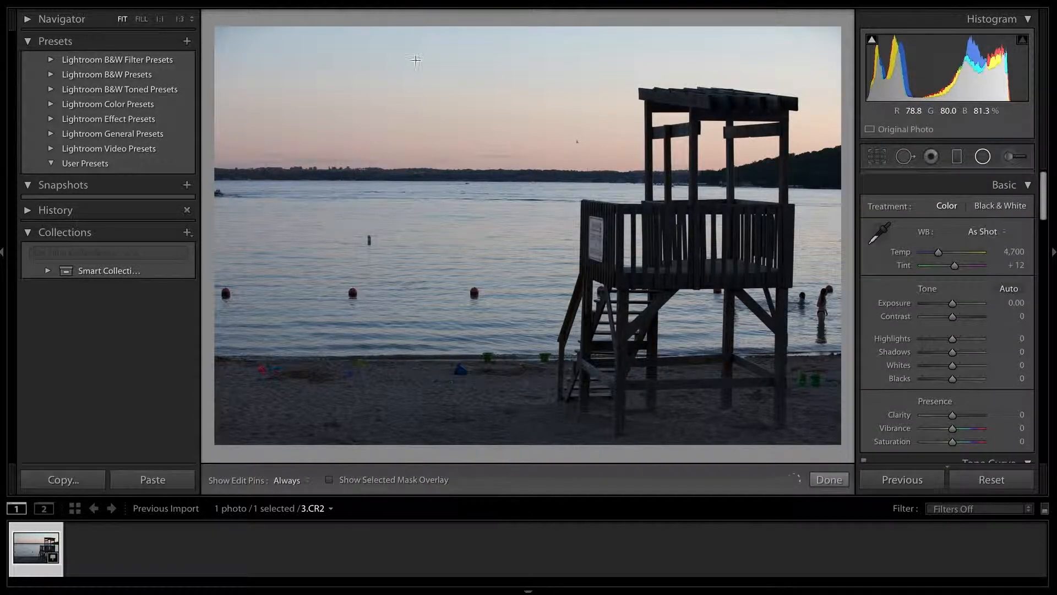
pyautogui.moveTo(340, 71); pyautogui.dragTo(680, 188)
pyautogui.moveTo(385, 95); pyautogui.dragTo(559, 141)
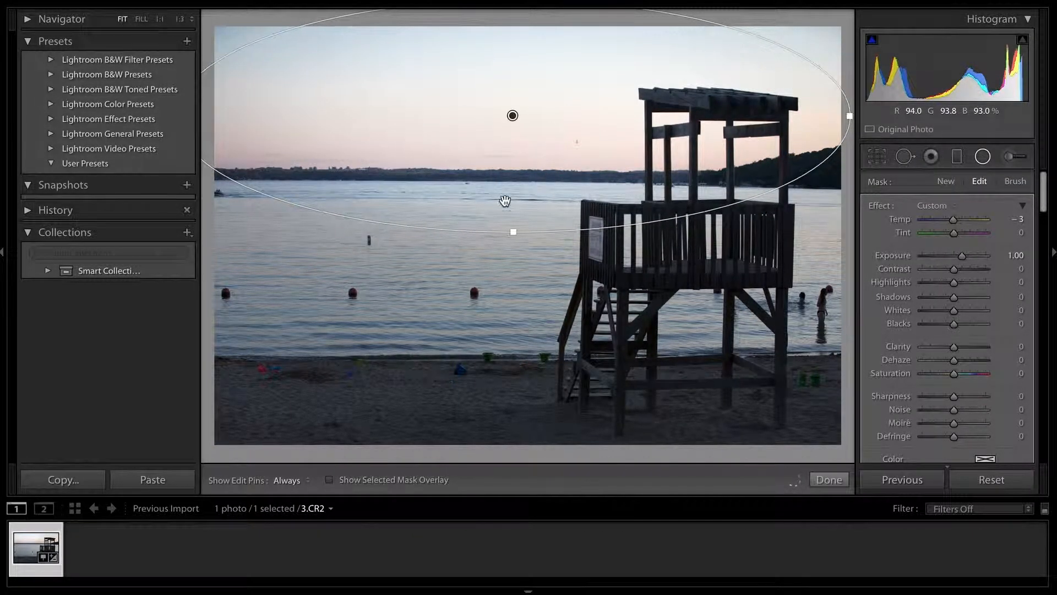
# Flatten the sky ellipse and move it up to fit above the horizon, and set its Temp to 91 and Tint to 46.
pyautogui.moveTo(512, 227); pyautogui.dragTo(517, 157)
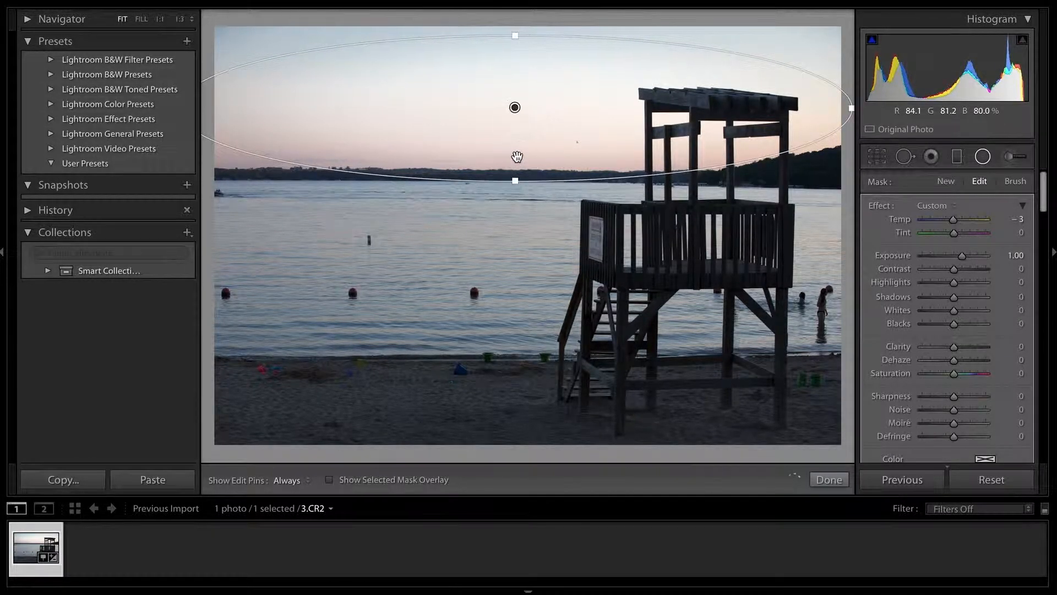
pyautogui.moveTo(419, 135); pyautogui.dragTo(419, 130)
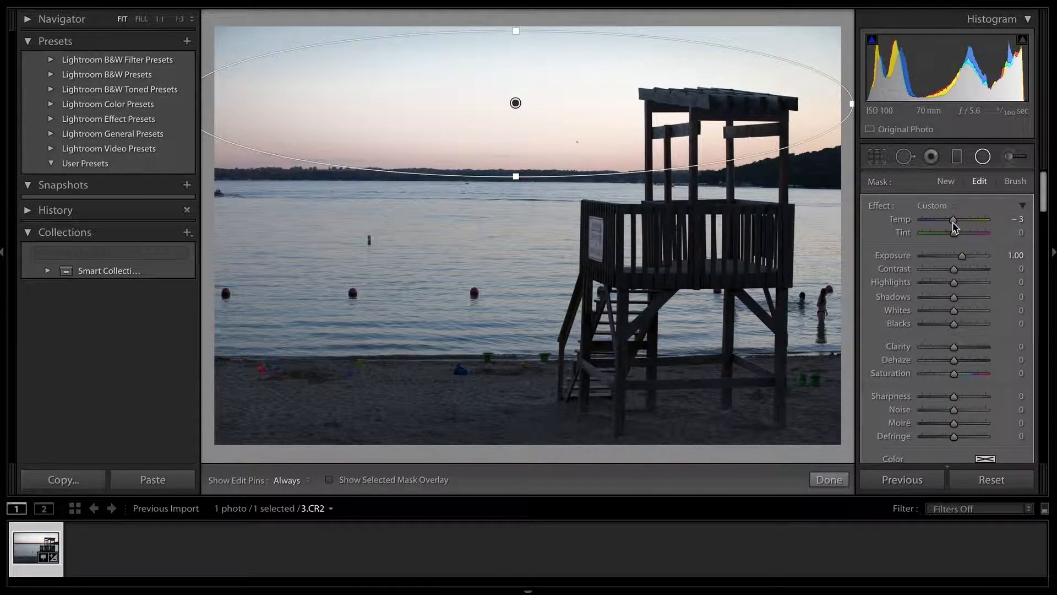
pyautogui.moveTo(955, 221); pyautogui.dragTo(974, 226)
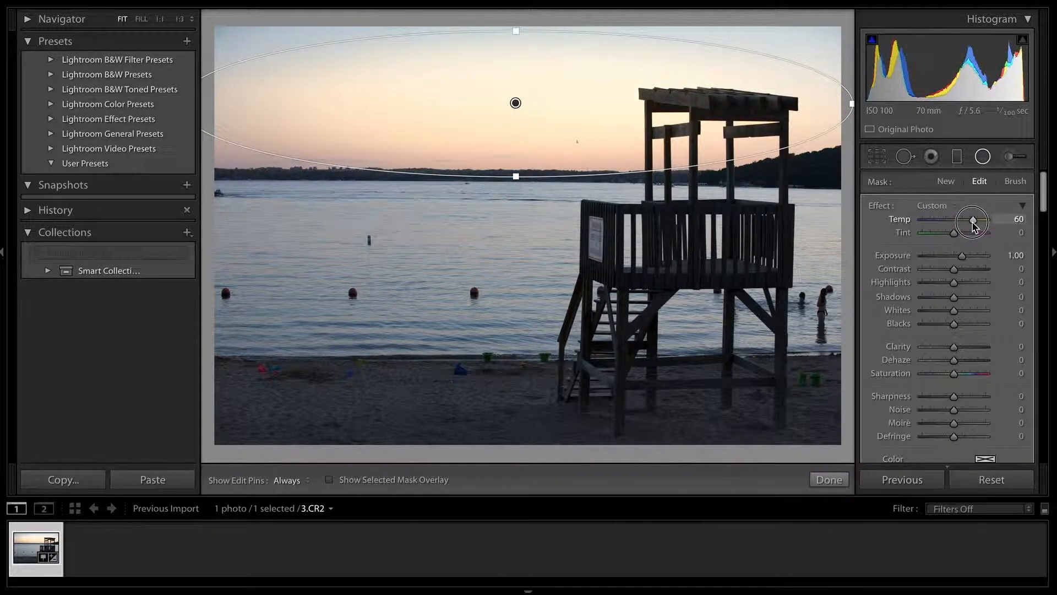
pyautogui.moveTo(955, 236)
pyautogui.mouseDown()
pyautogui.moveTo(924, 236)
pyautogui.moveTo(1006, 236)
pyautogui.moveTo(961, 237)
pyautogui.mouseUp()
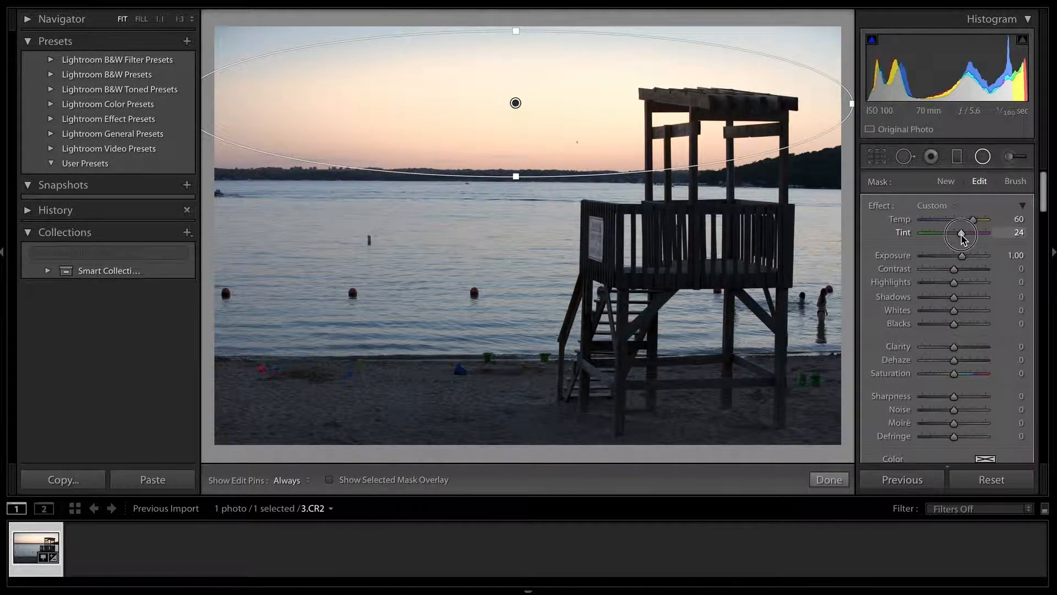
pyautogui.moveTo(961, 237); pyautogui.dragTo(987, 222)
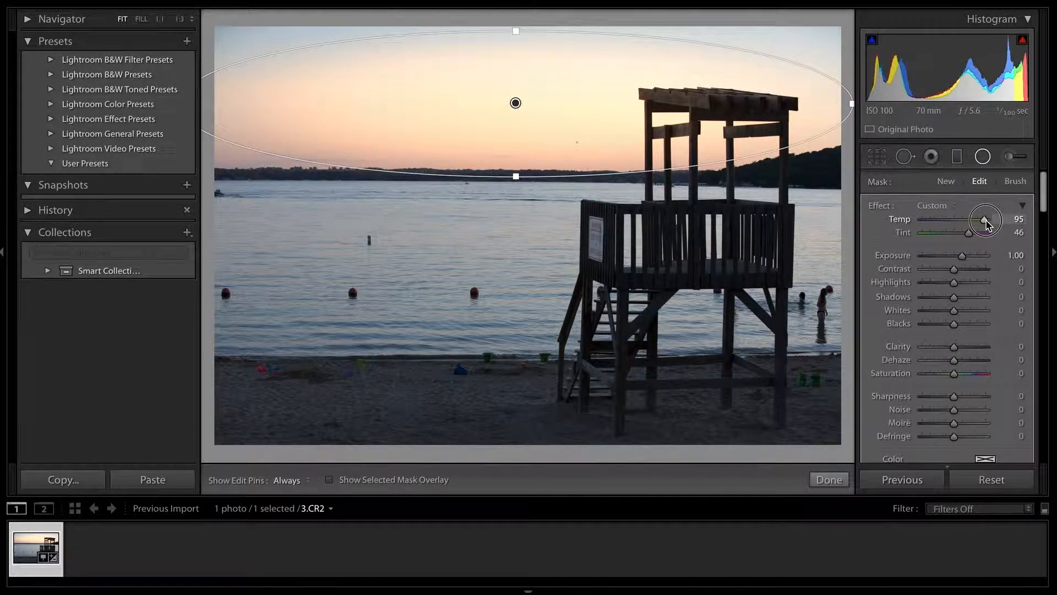
pyautogui.moveTo(987, 223); pyautogui.dragTo(983, 222)
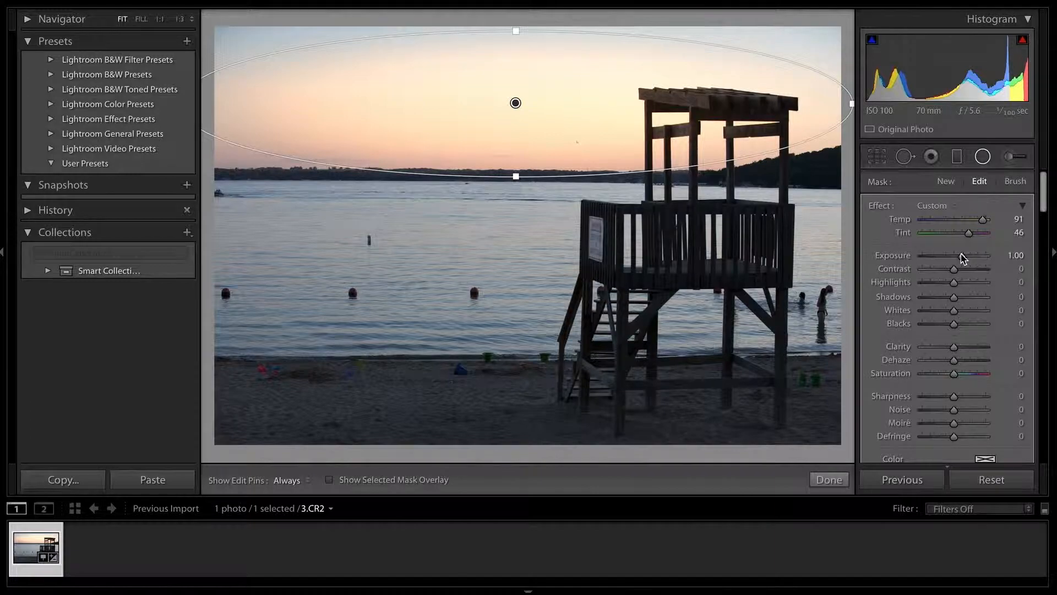
# Set the sky filter's Exposure to 0.14, Saturation to 39 and Highlights to 38, finish it, and compare the result with the original photo.
pyautogui.moveTo(963, 256); pyautogui.dragTo(957, 261)
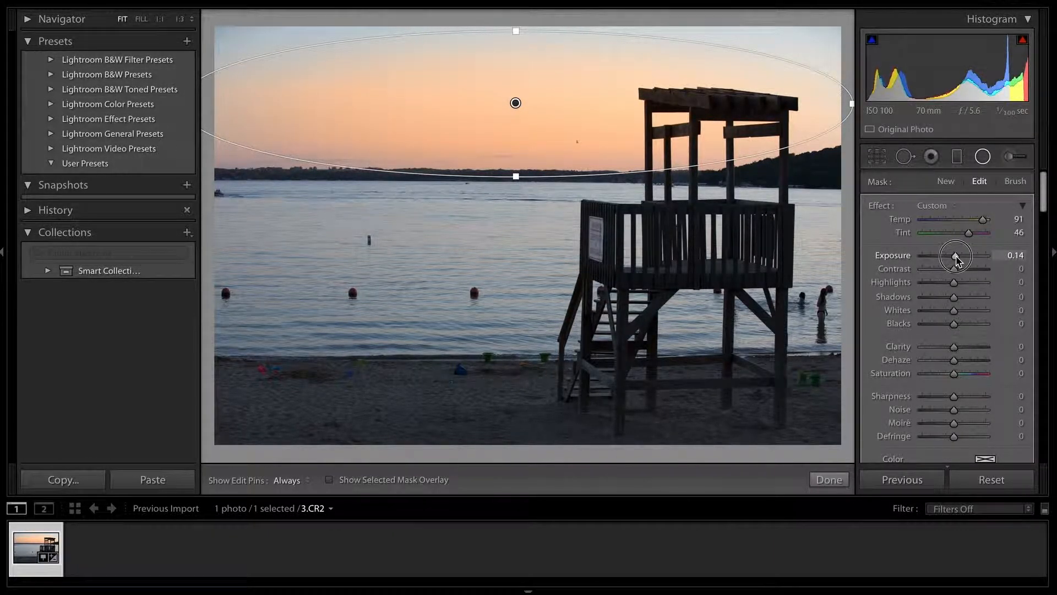
pyautogui.moveTo(957, 261); pyautogui.dragTo(957, 261)
pyautogui.moveTo(955, 375)
pyautogui.mouseDown()
pyautogui.moveTo(981, 378)
pyautogui.moveTo(970, 379)
pyautogui.mouseUp()
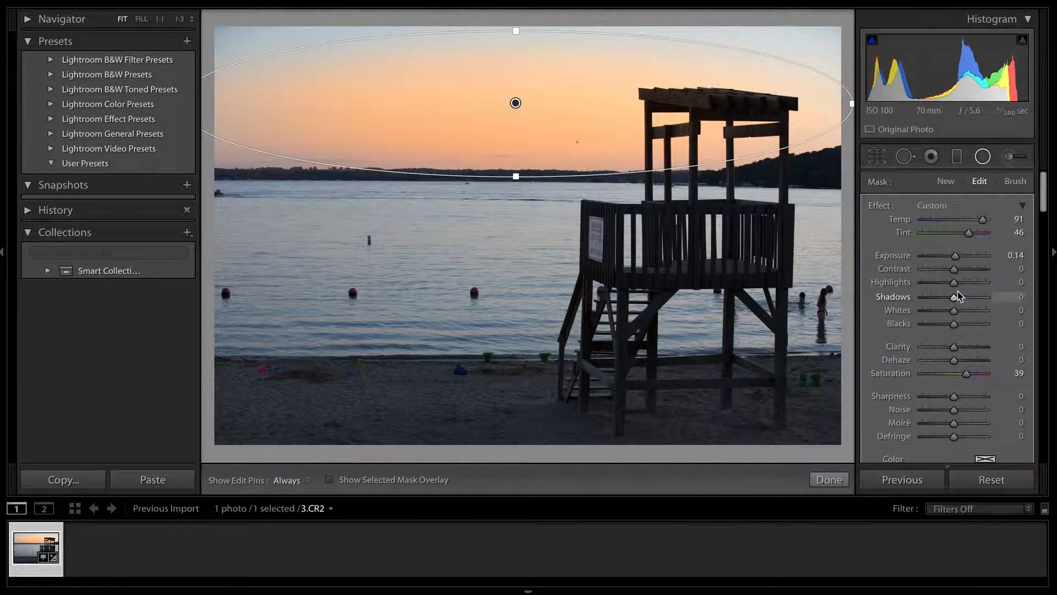
pyautogui.moveTo(954, 283)
pyautogui.mouseDown()
pyautogui.moveTo(933, 285)
pyautogui.moveTo(985, 289)
pyautogui.moveTo(955, 286)
pyautogui.moveTo(968, 287)
pyautogui.mouseUp()
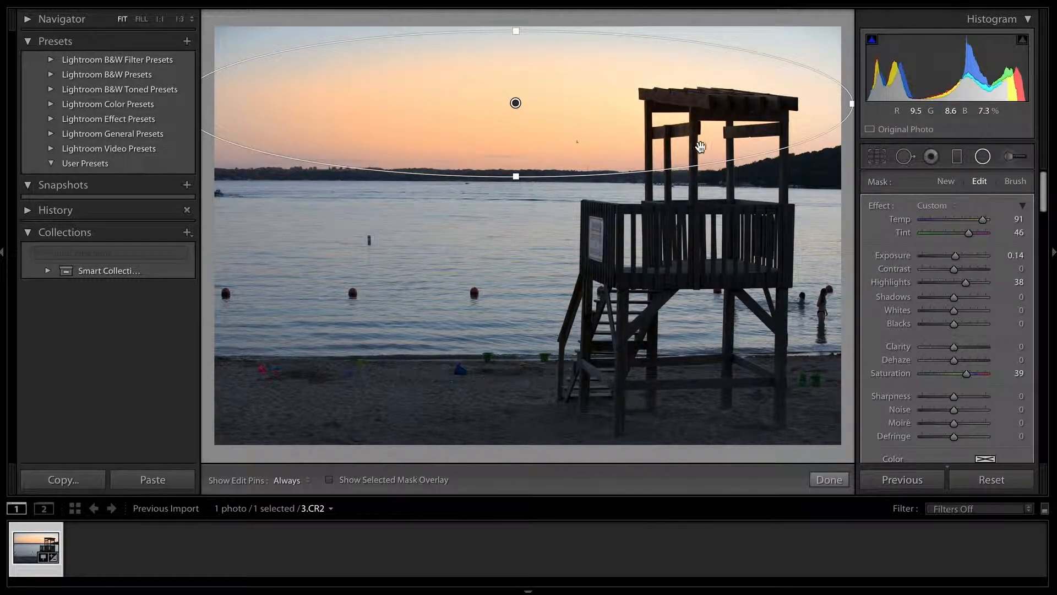
pyautogui.click(831, 482)
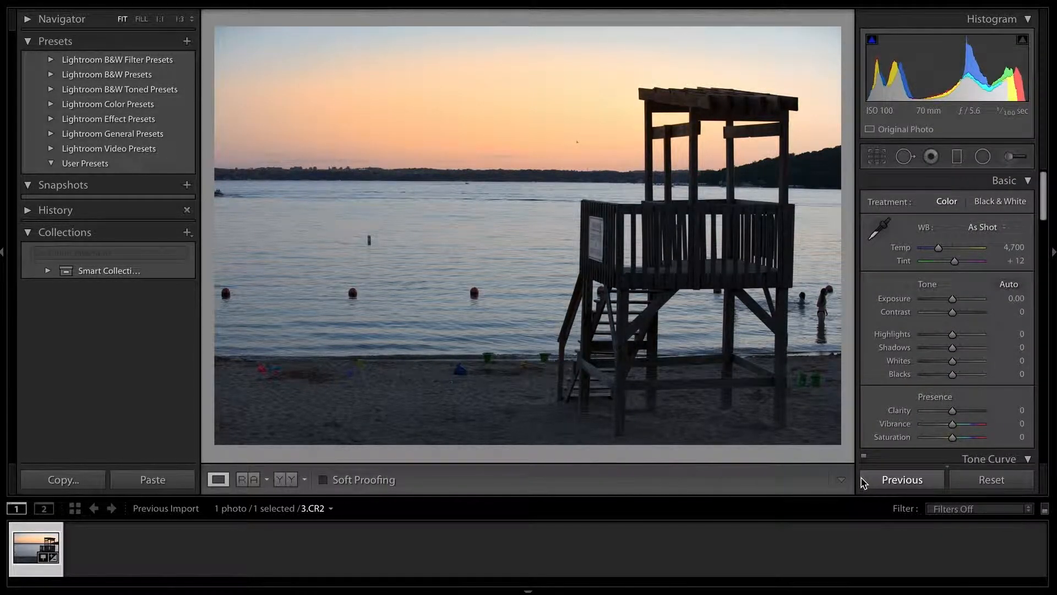
pyautogui.press('\\')
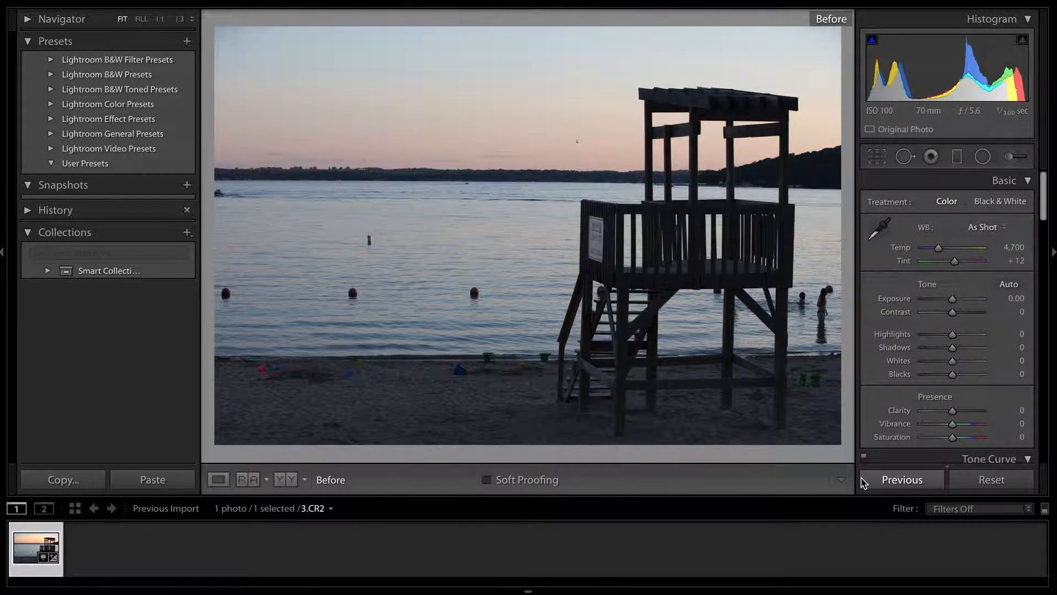
pyautogui.press('\\')
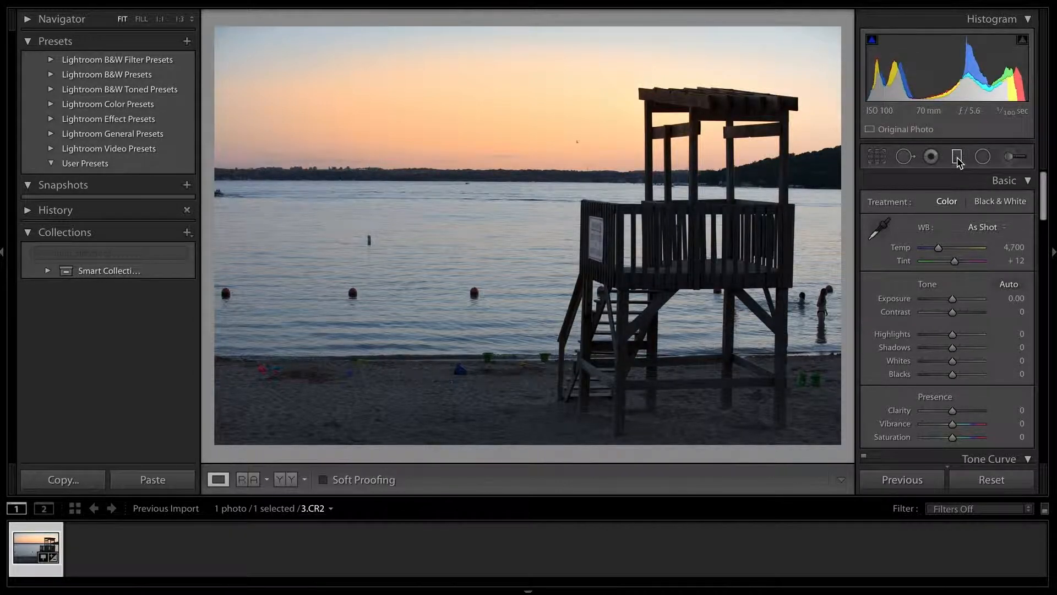
# Reopen the sky's Radial Filter, enlarge its ellipse well down over the water, shift it slightly upward, and finish the edit.
pyautogui.click(957, 158)
pyautogui.click(983, 156)
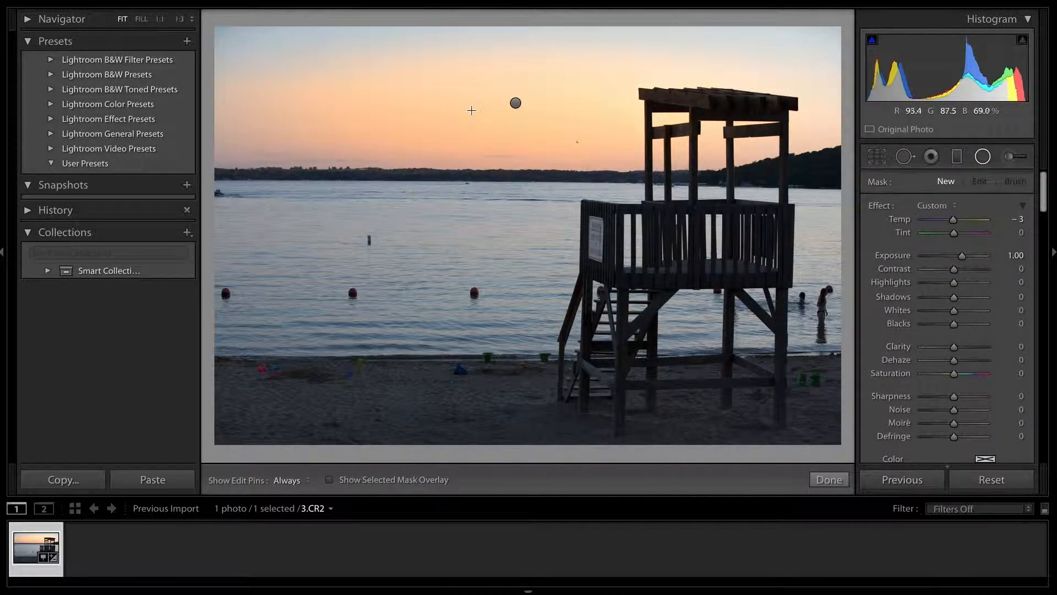
pyautogui.click(514, 101)
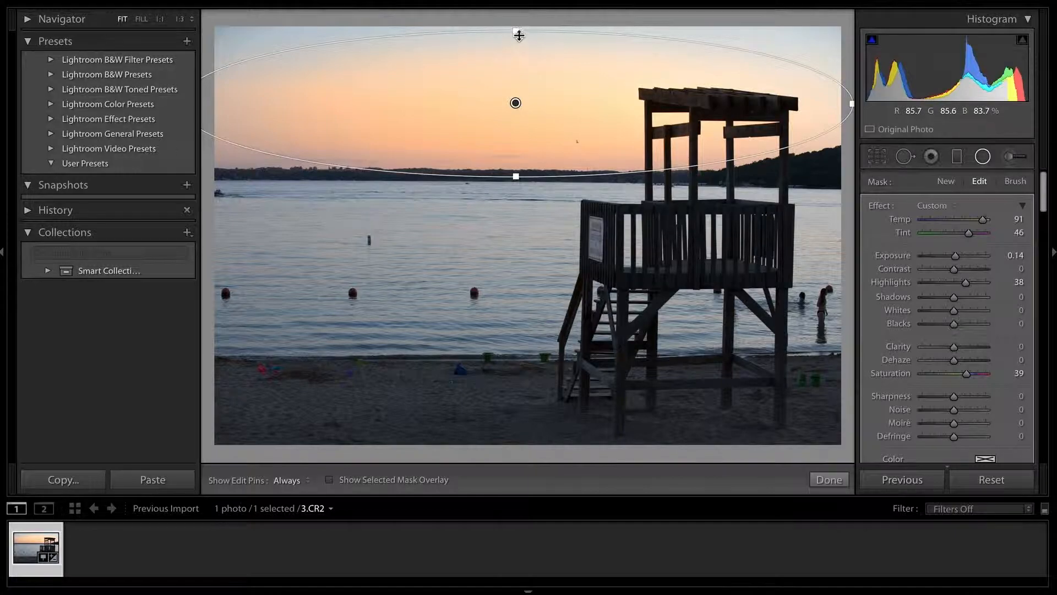
pyautogui.moveTo(520, 33); pyautogui.dragTo(518, 9)
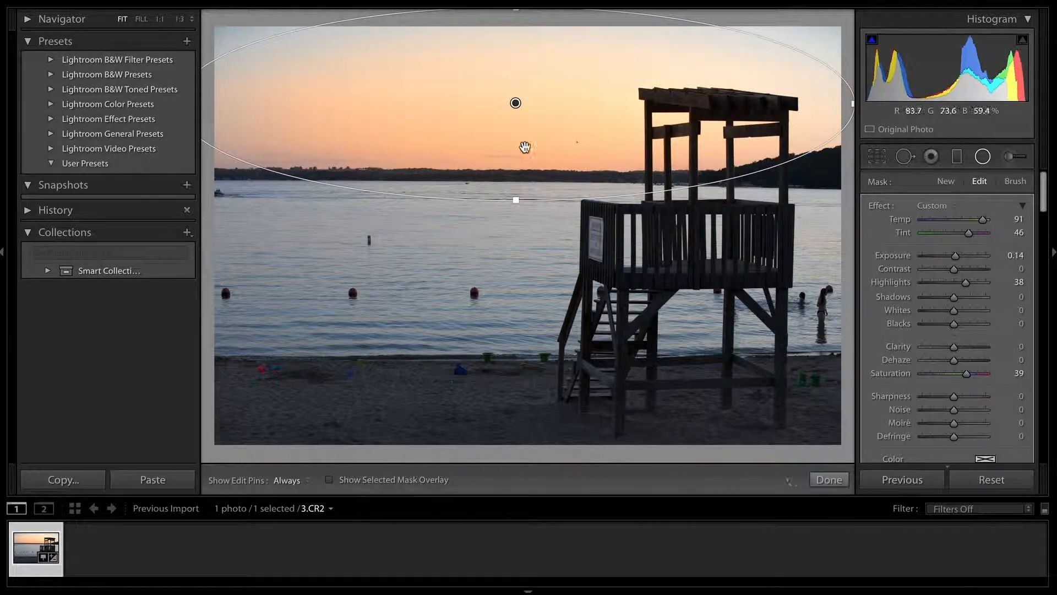
pyautogui.moveTo(515, 196); pyautogui.dragTo(522, 252)
pyautogui.moveTo(518, 198)
pyautogui.mouseDown()
pyautogui.moveTo(520, 165)
pyautogui.moveTo(538, 158)
pyautogui.moveTo(503, 177)
pyautogui.moveTo(529, 185)
pyautogui.mouseUp()
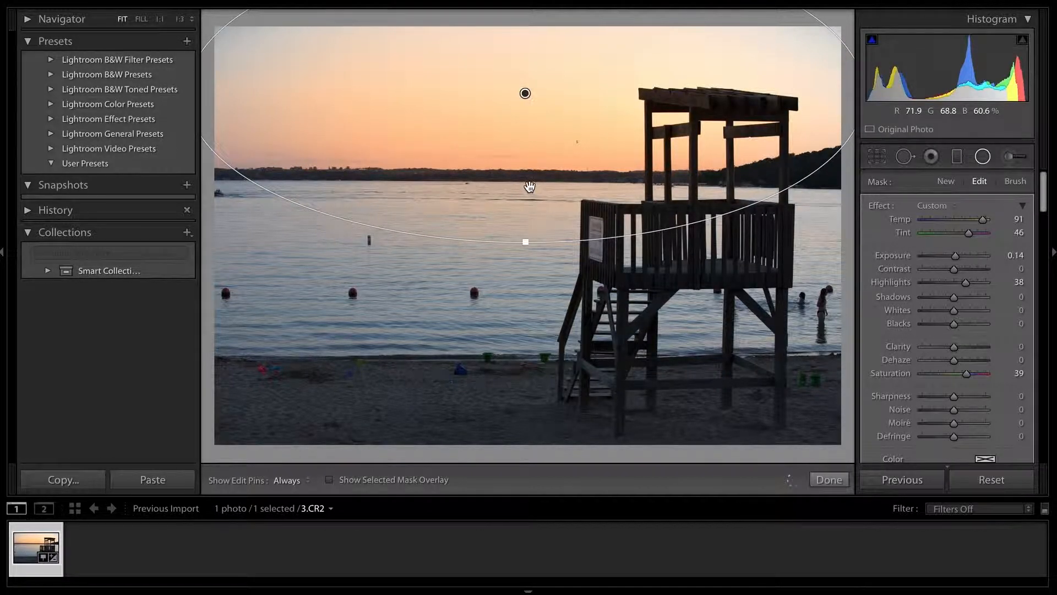
pyautogui.moveTo(525, 242); pyautogui.dragTo(526, 307)
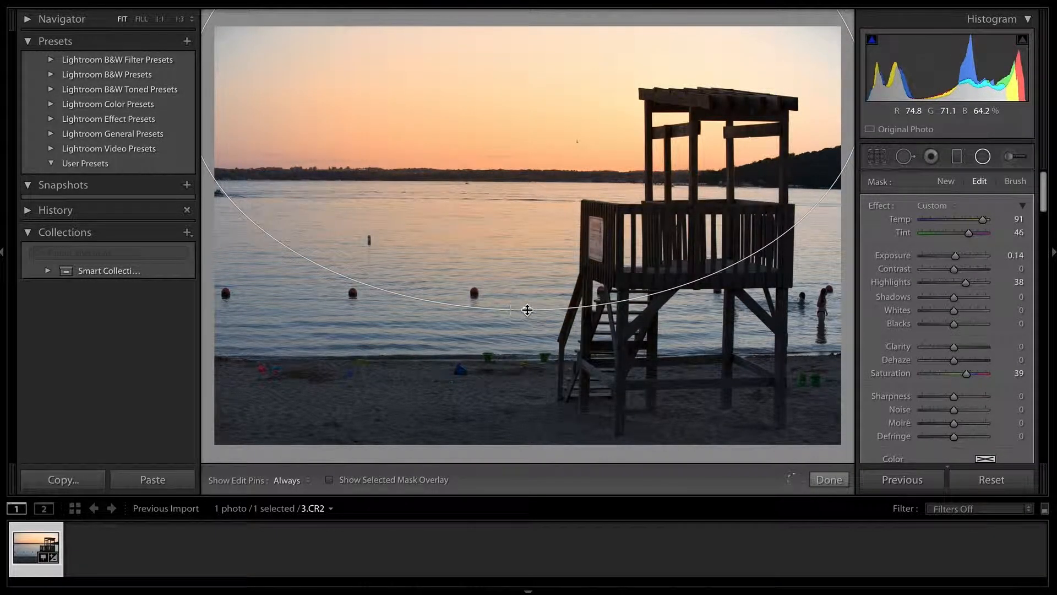
pyautogui.moveTo(534, 262); pyautogui.dragTo(527, 227)
pyautogui.click(827, 479)
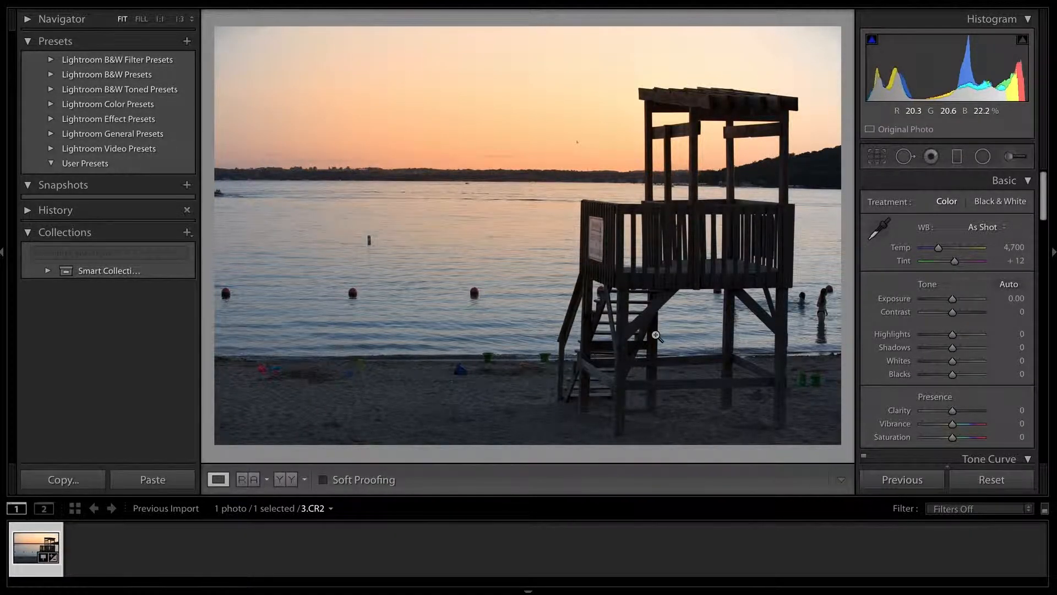
# Add a second Radial Filter as a wide, flat ellipse across the whole sandy beach, with Exposure at 1.29.
pyautogui.click(983, 157)
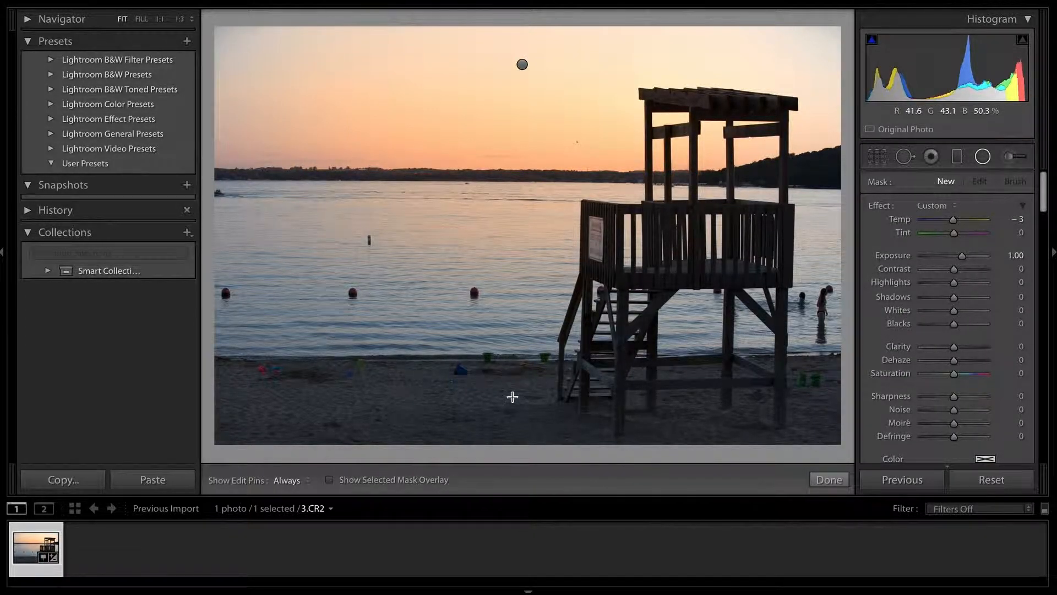
pyautogui.moveTo(285, 365); pyautogui.dragTo(477, 427)
pyautogui.moveTo(317, 373); pyautogui.dragTo(380, 410)
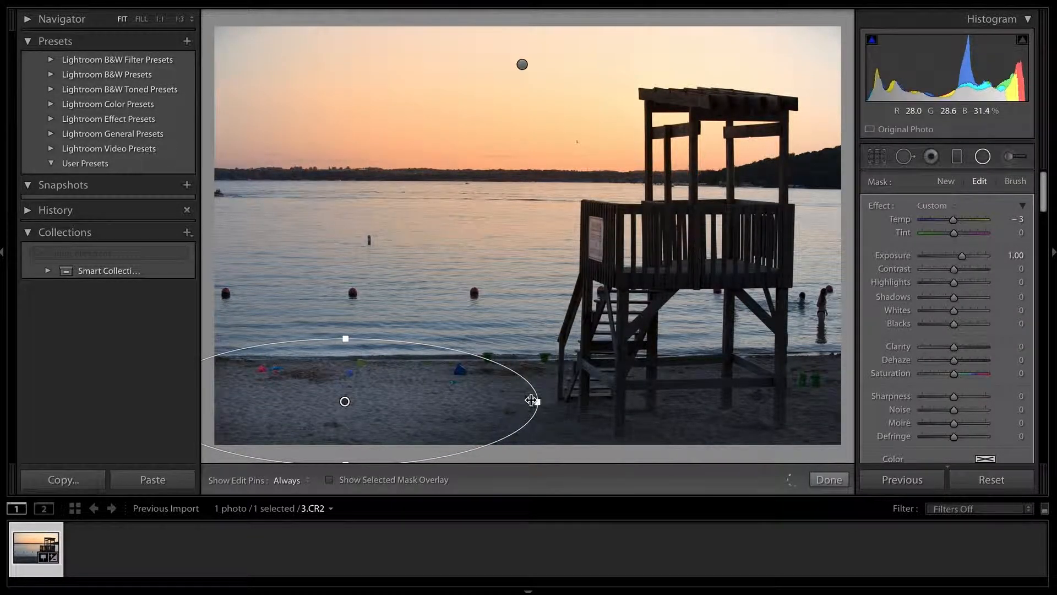
pyautogui.moveTo(541, 402); pyautogui.dragTo(891, 408)
pyautogui.moveTo(576, 423); pyautogui.dragTo(733, 421)
pyautogui.moveTo(962, 256); pyautogui.dragTo(964, 256)
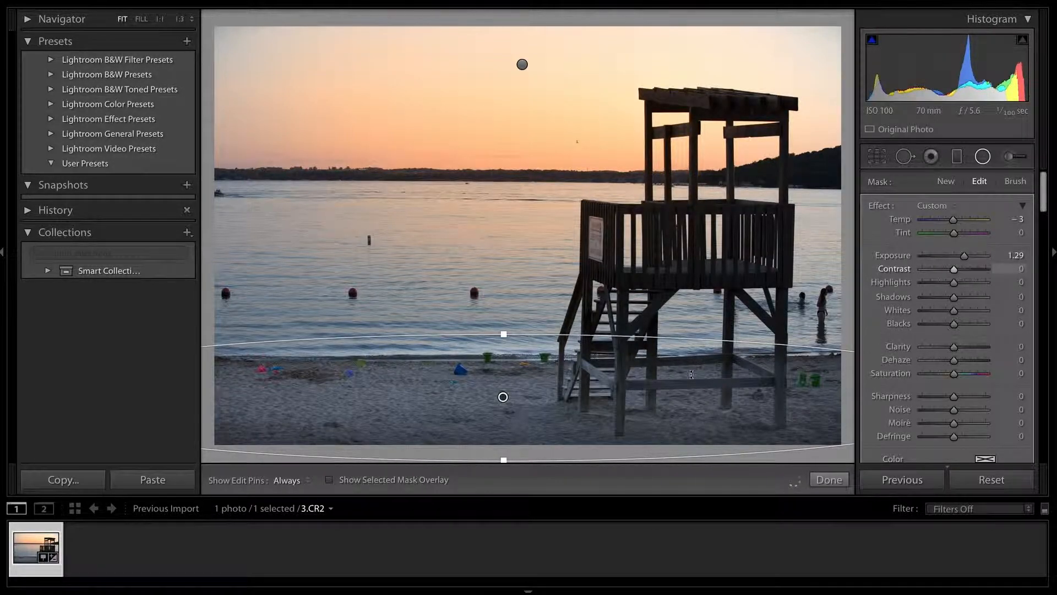
pyautogui.click(838, 481)
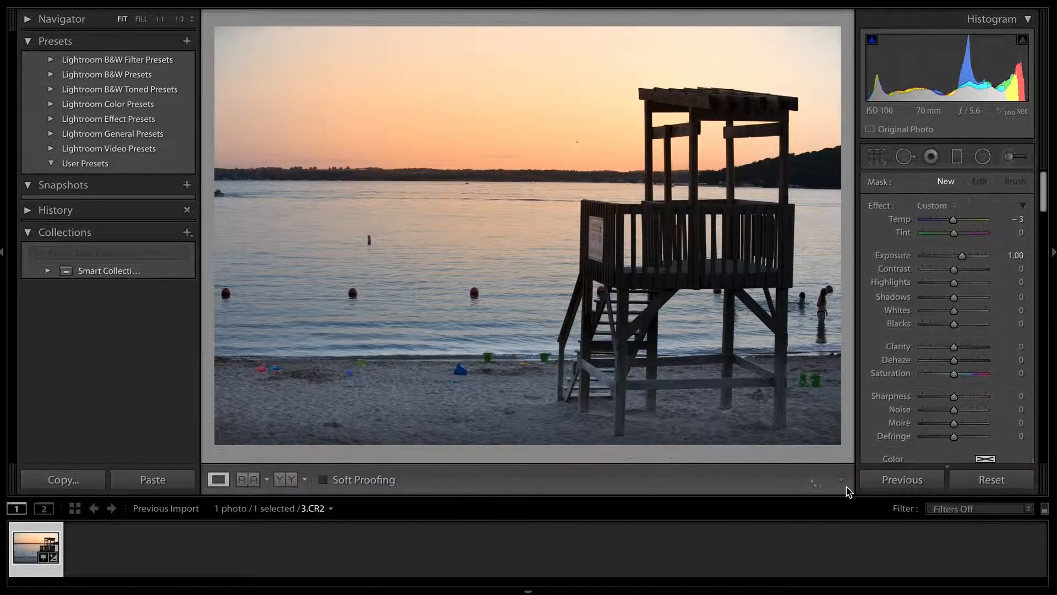
# Compare the combined sky and beach edits with the original photo, and return to the edited version.
pyautogui.press('\\')
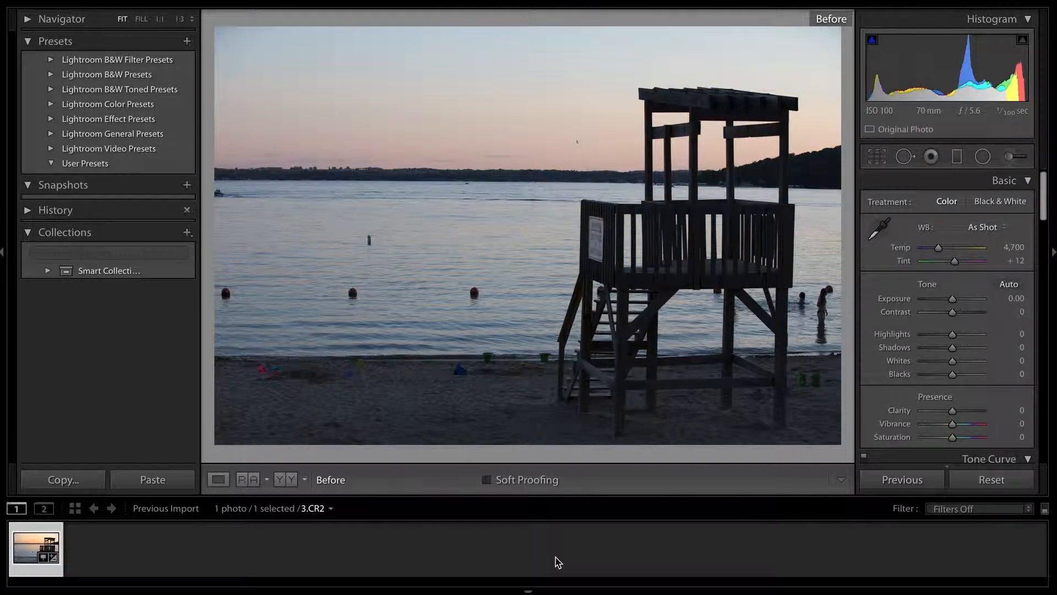
pyautogui.press('\\')
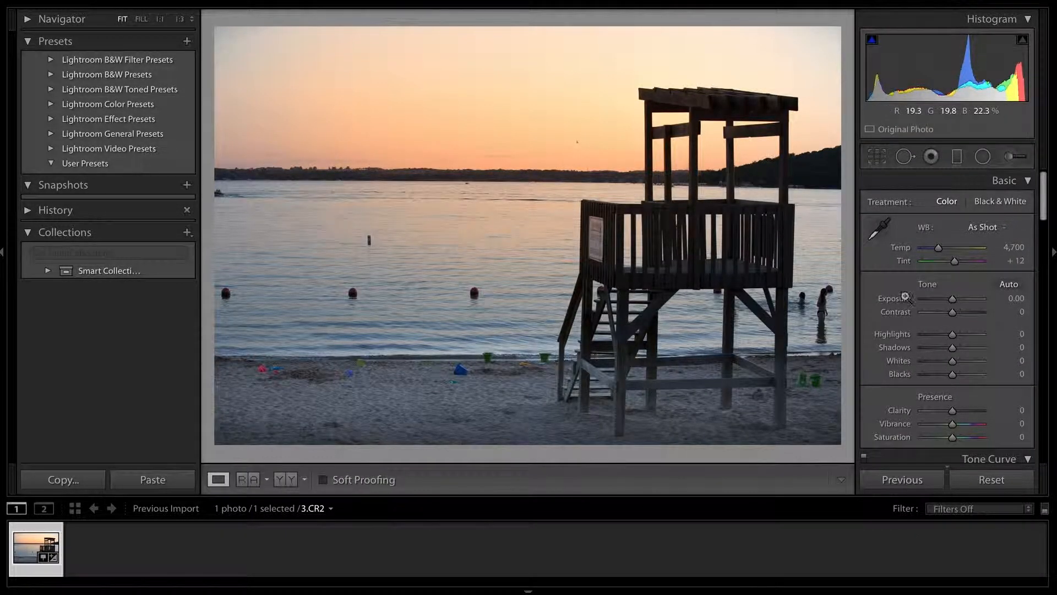
pyautogui.press('\\')
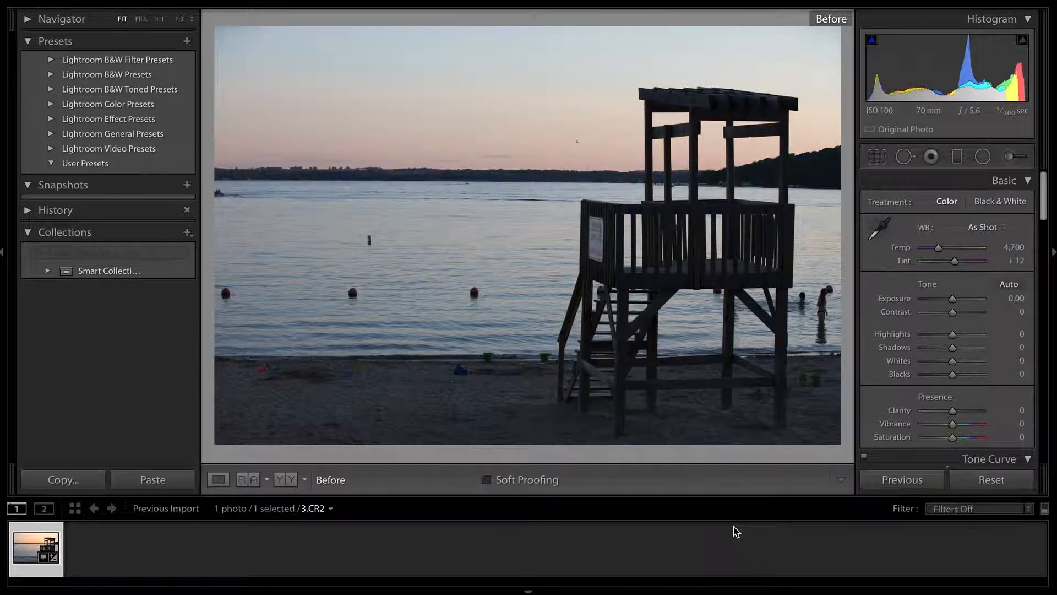
pyautogui.press('\\')
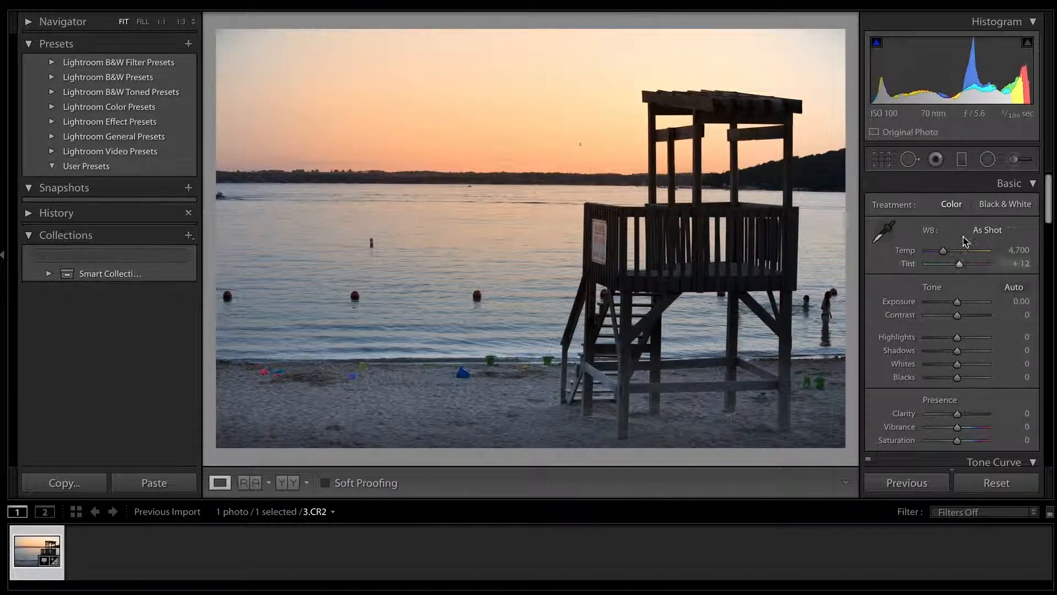
# Reopen the beach's Radial Filter and adjust its ellipse, shifting it slightly downward so its upper edge sits closer to the shoreline.
pyautogui.click(987, 159)
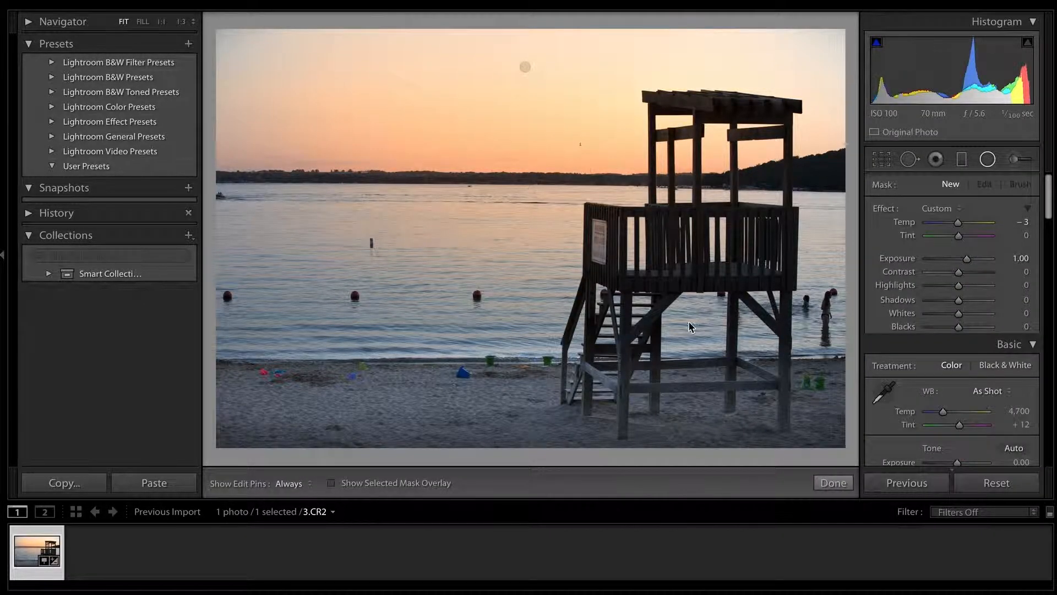
pyautogui.click(506, 400)
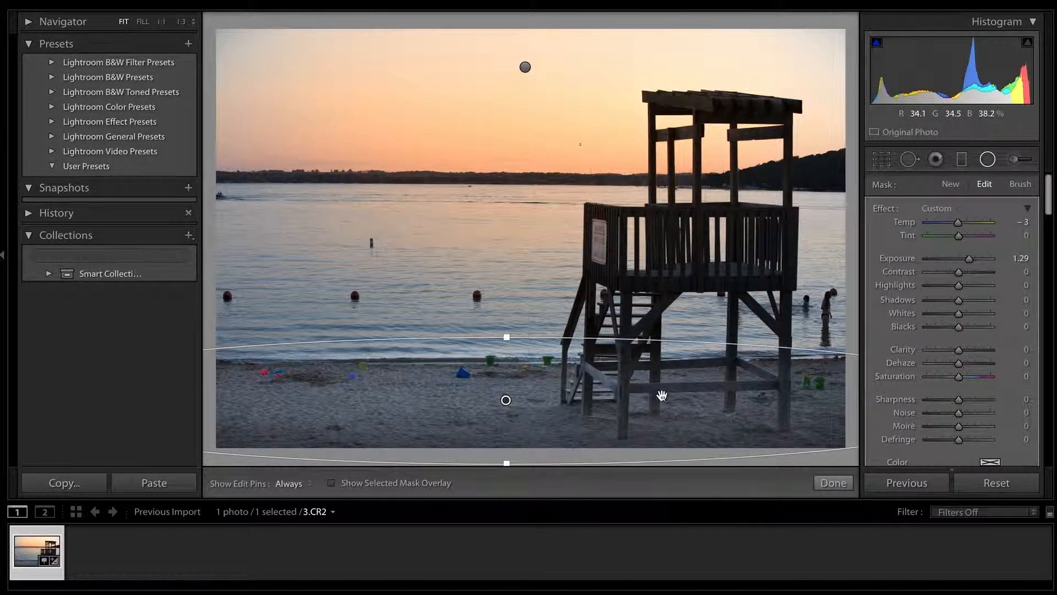
pyautogui.moveTo(506, 345); pyautogui.dragTo(513, 468)
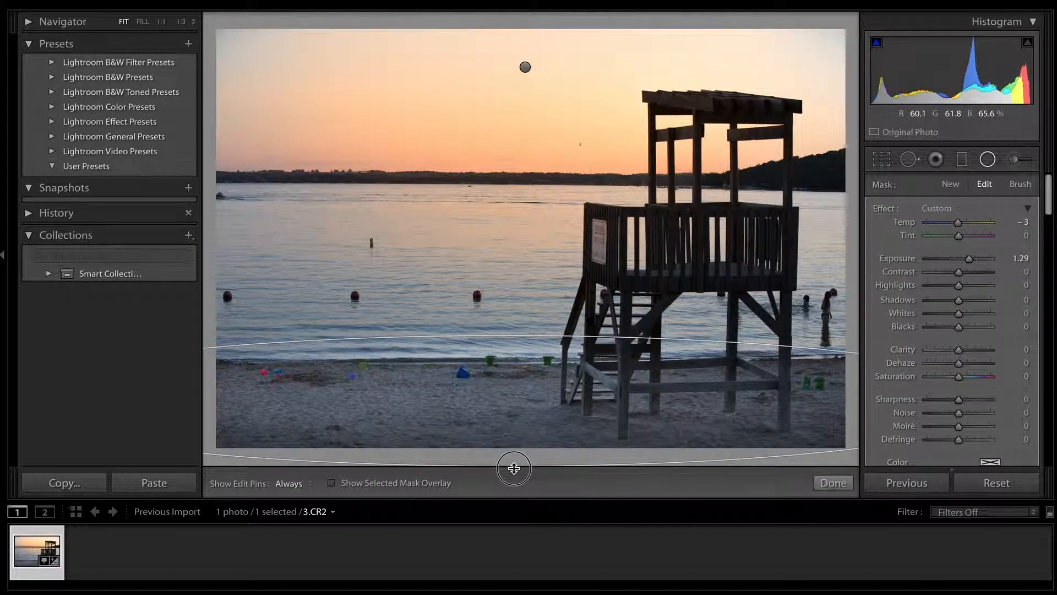
pyautogui.moveTo(526, 378)
pyautogui.mouseDown()
pyautogui.moveTo(524, 406)
pyautogui.moveTo(523, 384)
pyautogui.mouseUp()
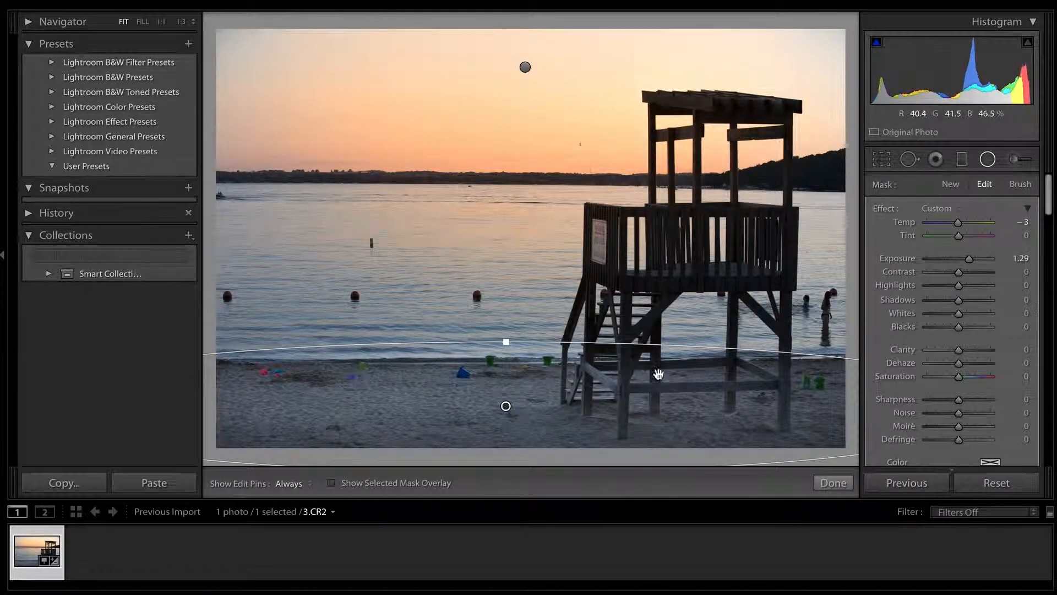